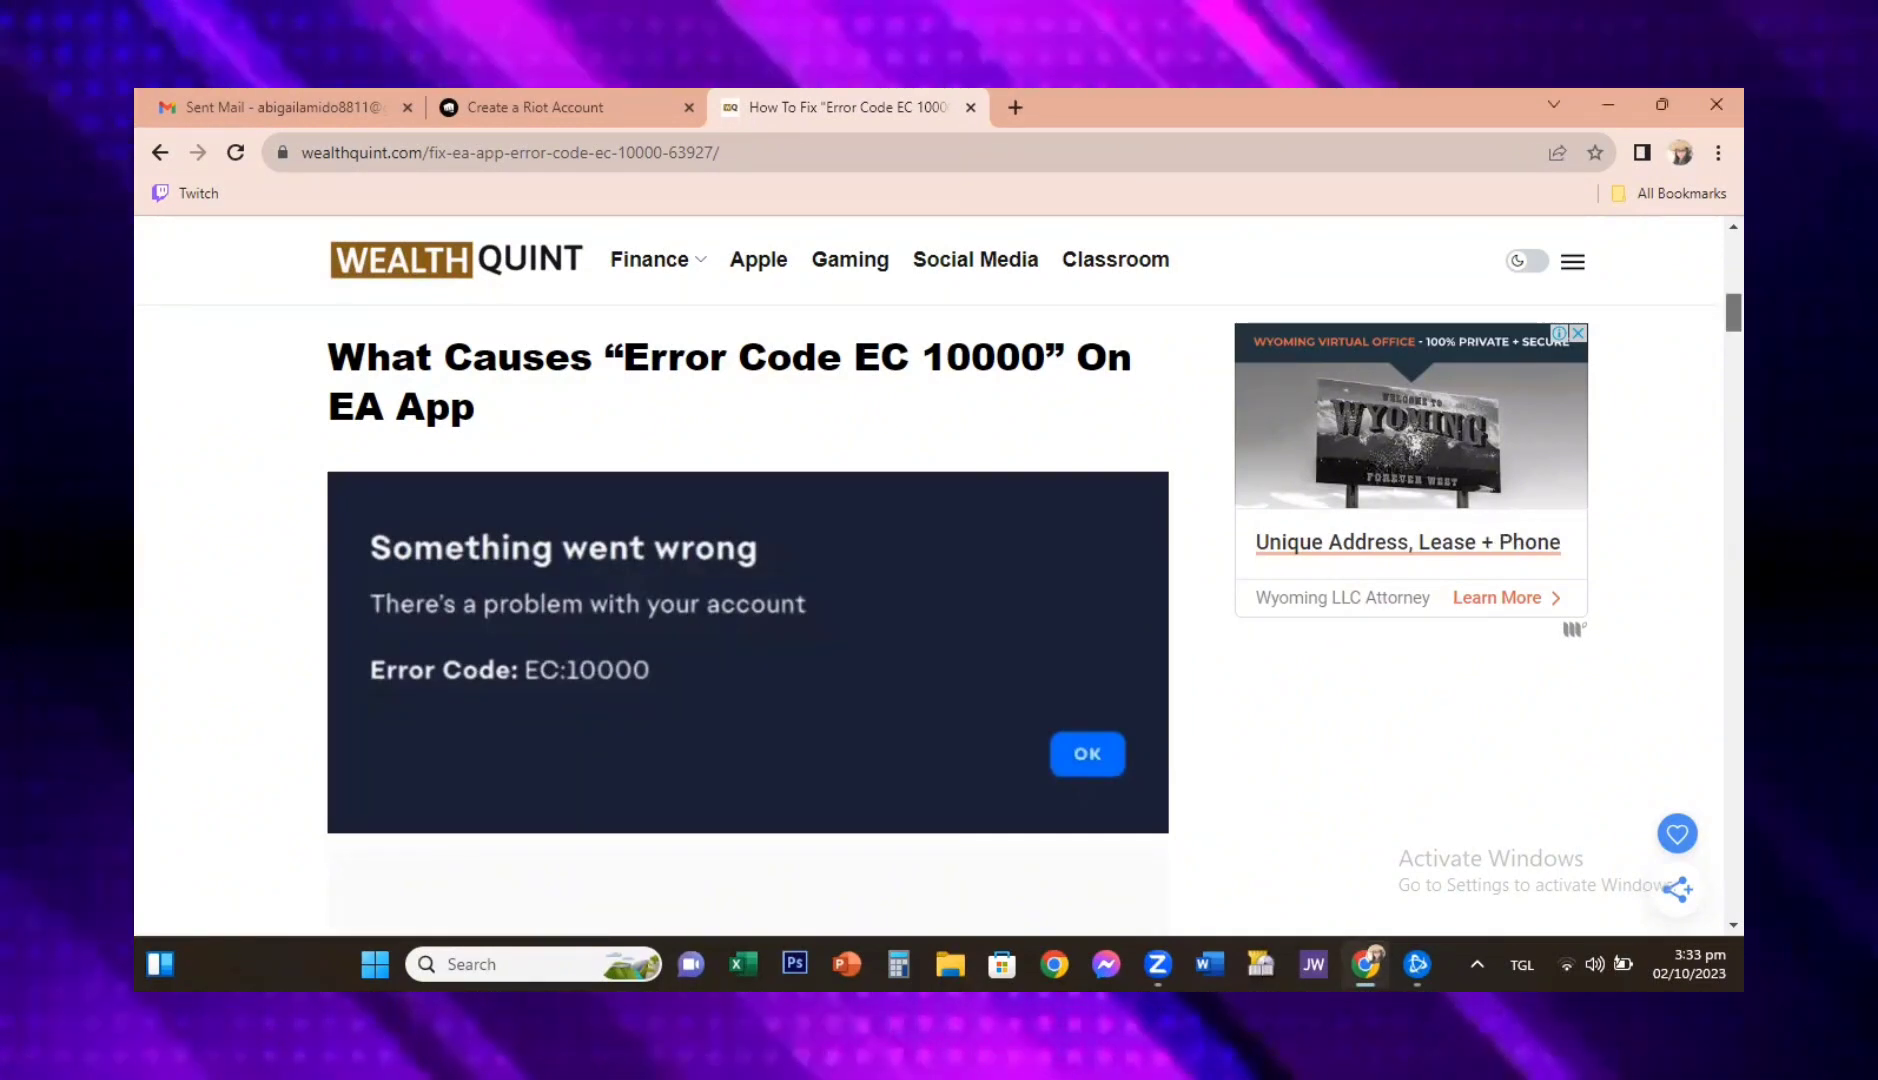
# Read the article's section on what causes error code EC 10000 in the EA App.
pyautogui.scroll(-4, 930, 575)
pyautogui.scroll(-6, 930, 575)
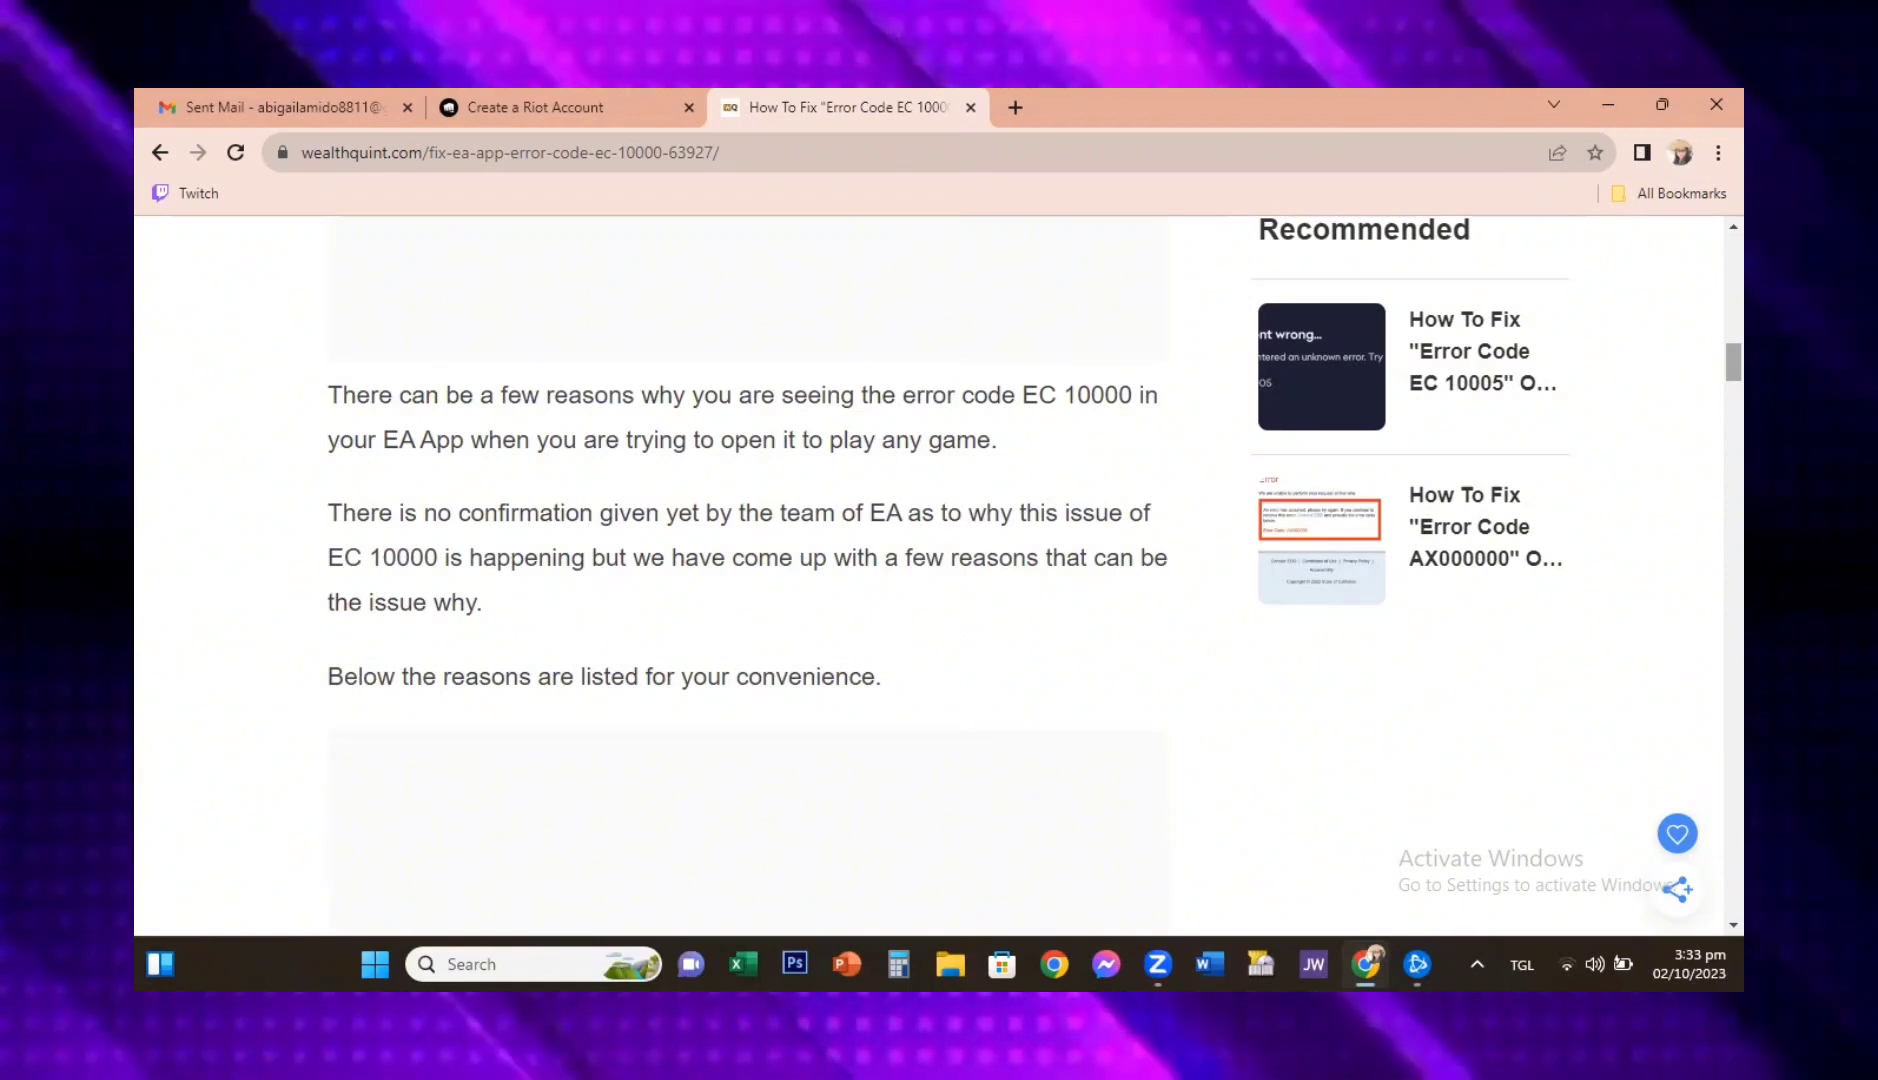
pyautogui.scroll(-5, 750, 575)
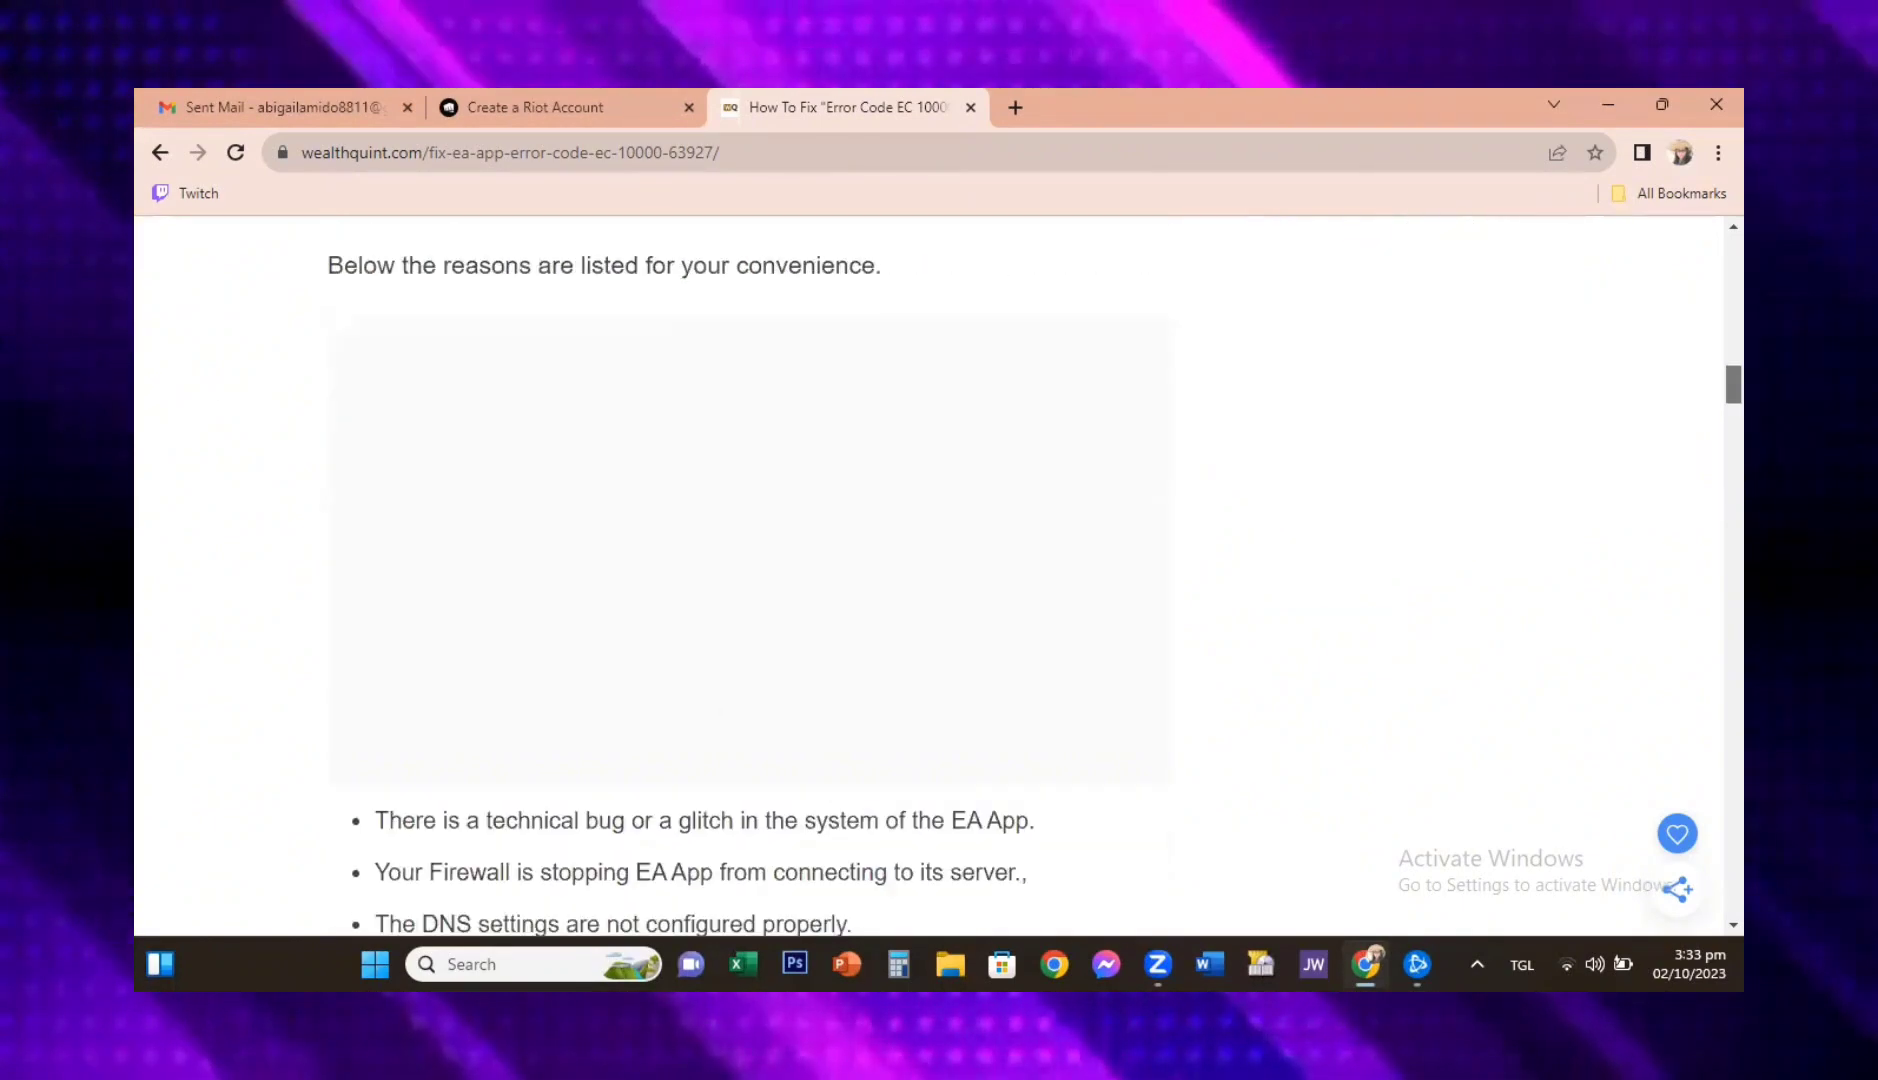
pyautogui.scroll(-2, 750, 575)
pyautogui.scroll(-1, 750, 575)
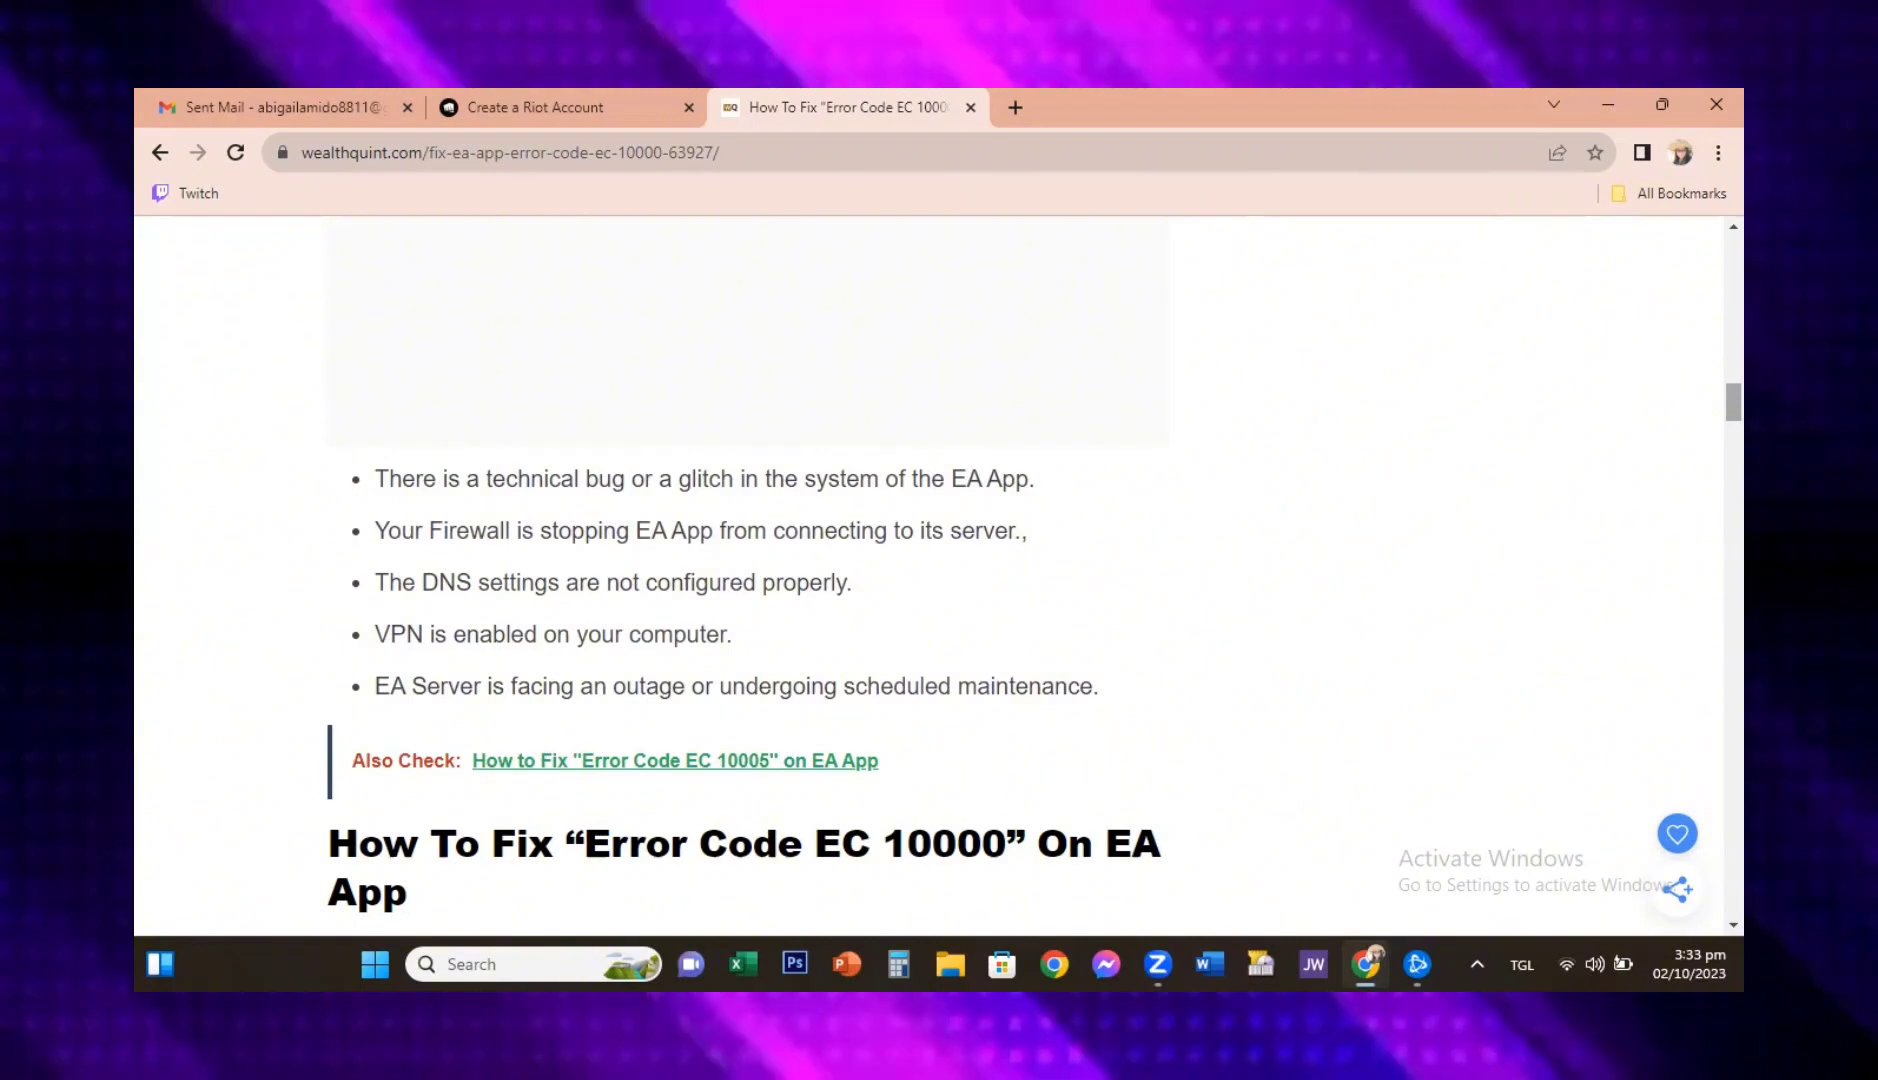
pyautogui.scroll(-2, 930, 575)
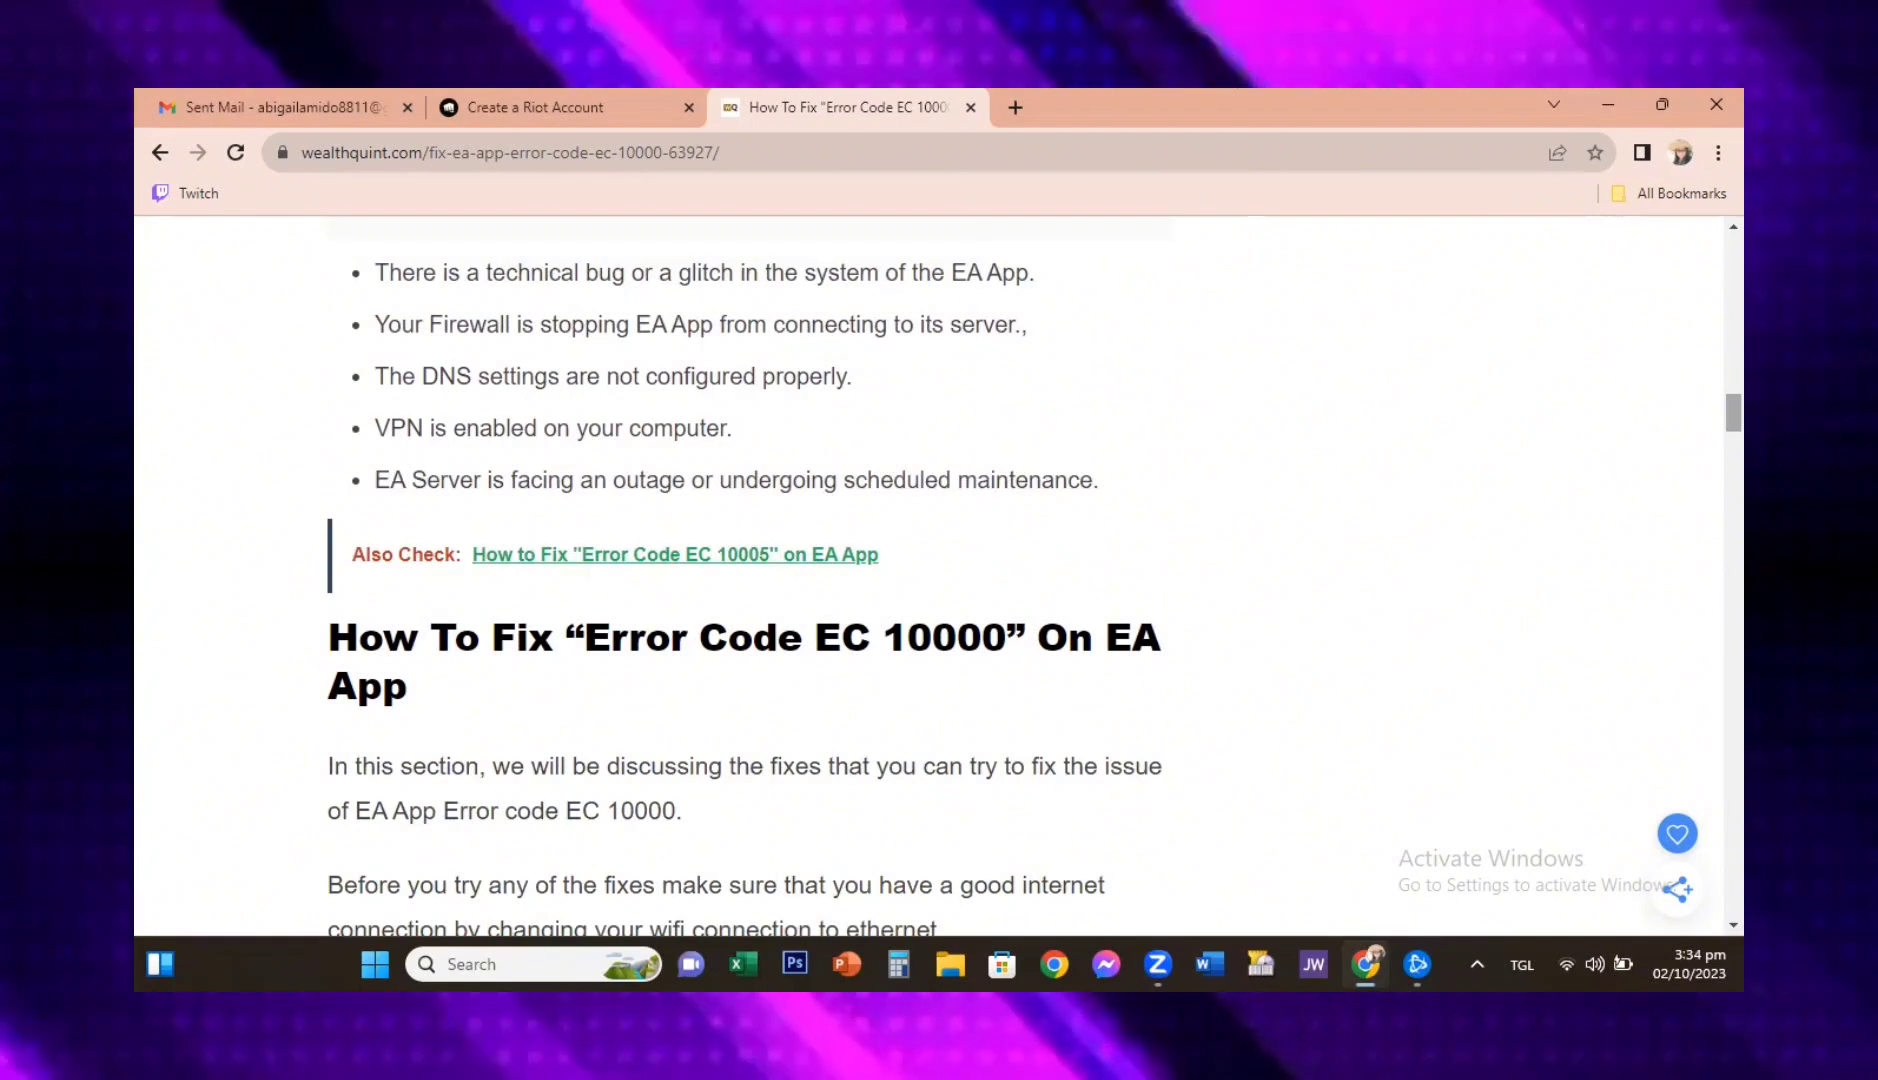
# Read the introduction to the fixes and the first fix about logging out and in again.
pyautogui.scroll(-1, 930, 575)
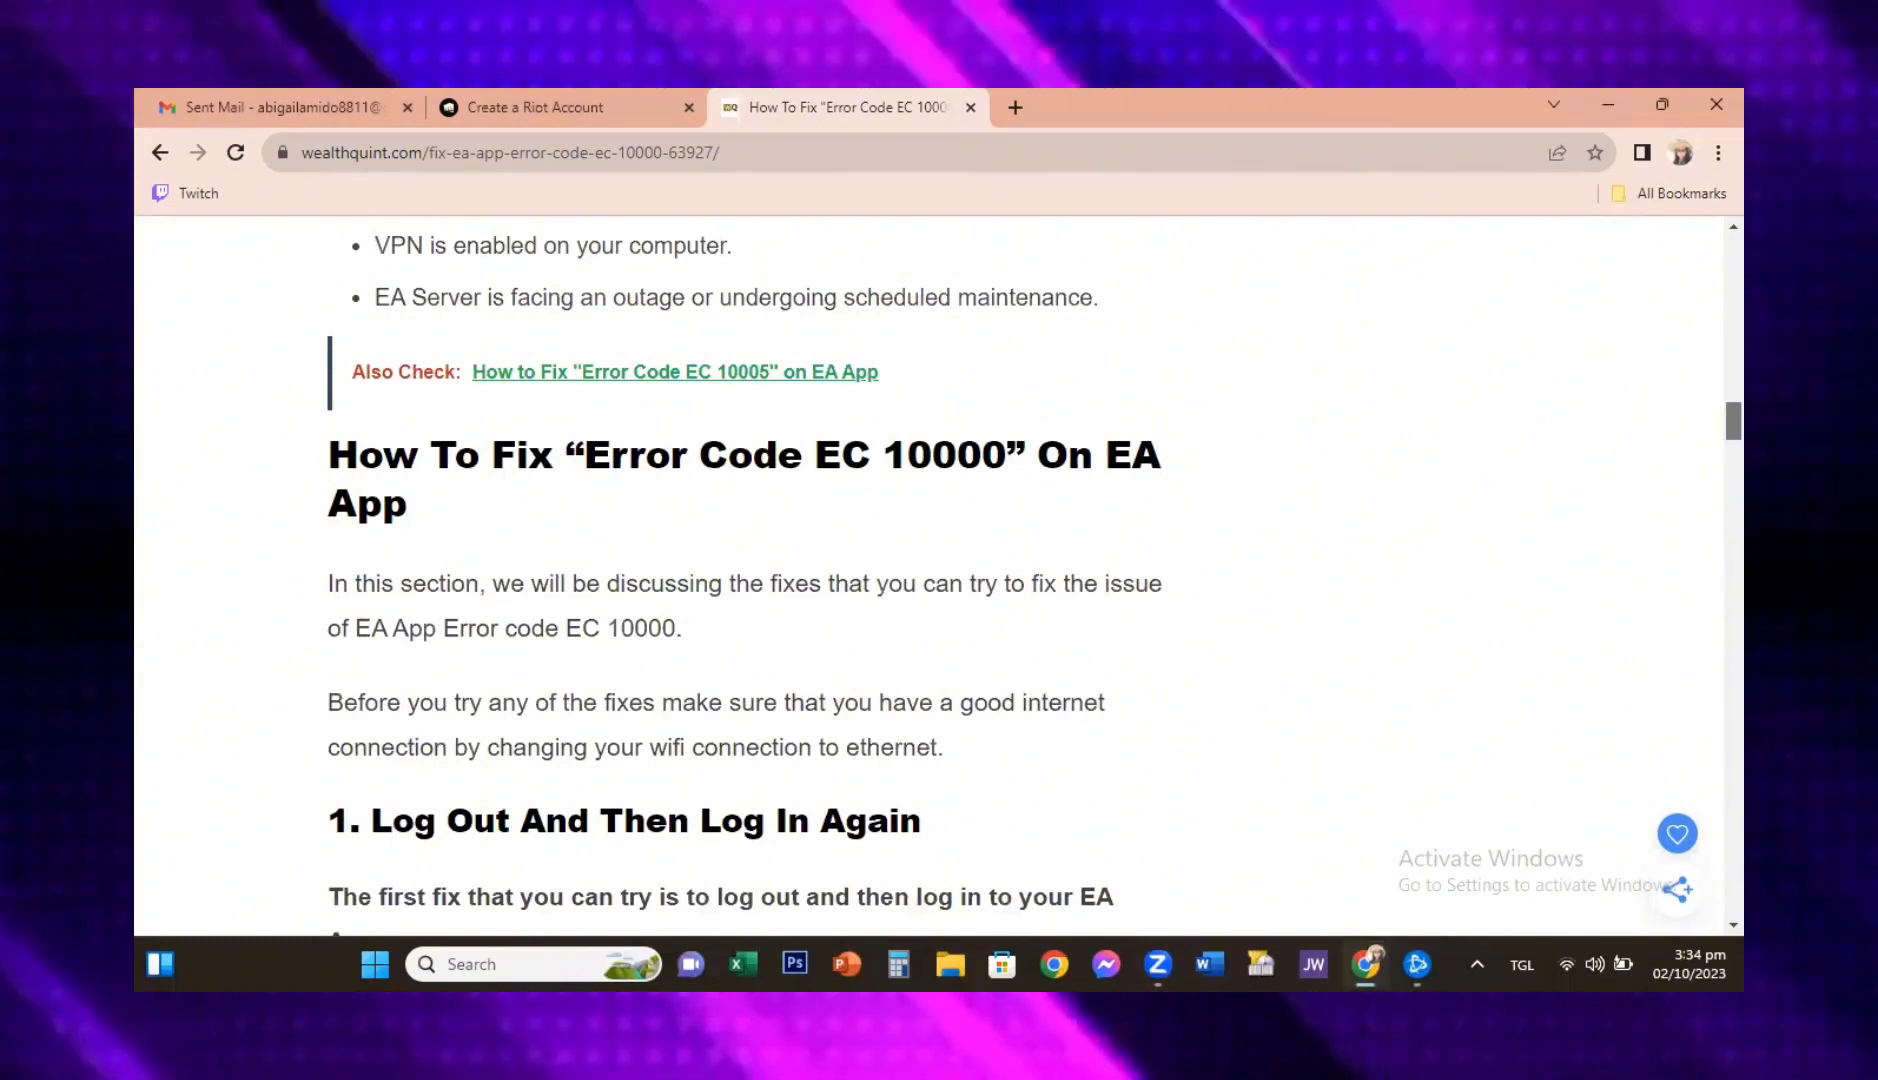
pyautogui.scroll(-1, 930, 575)
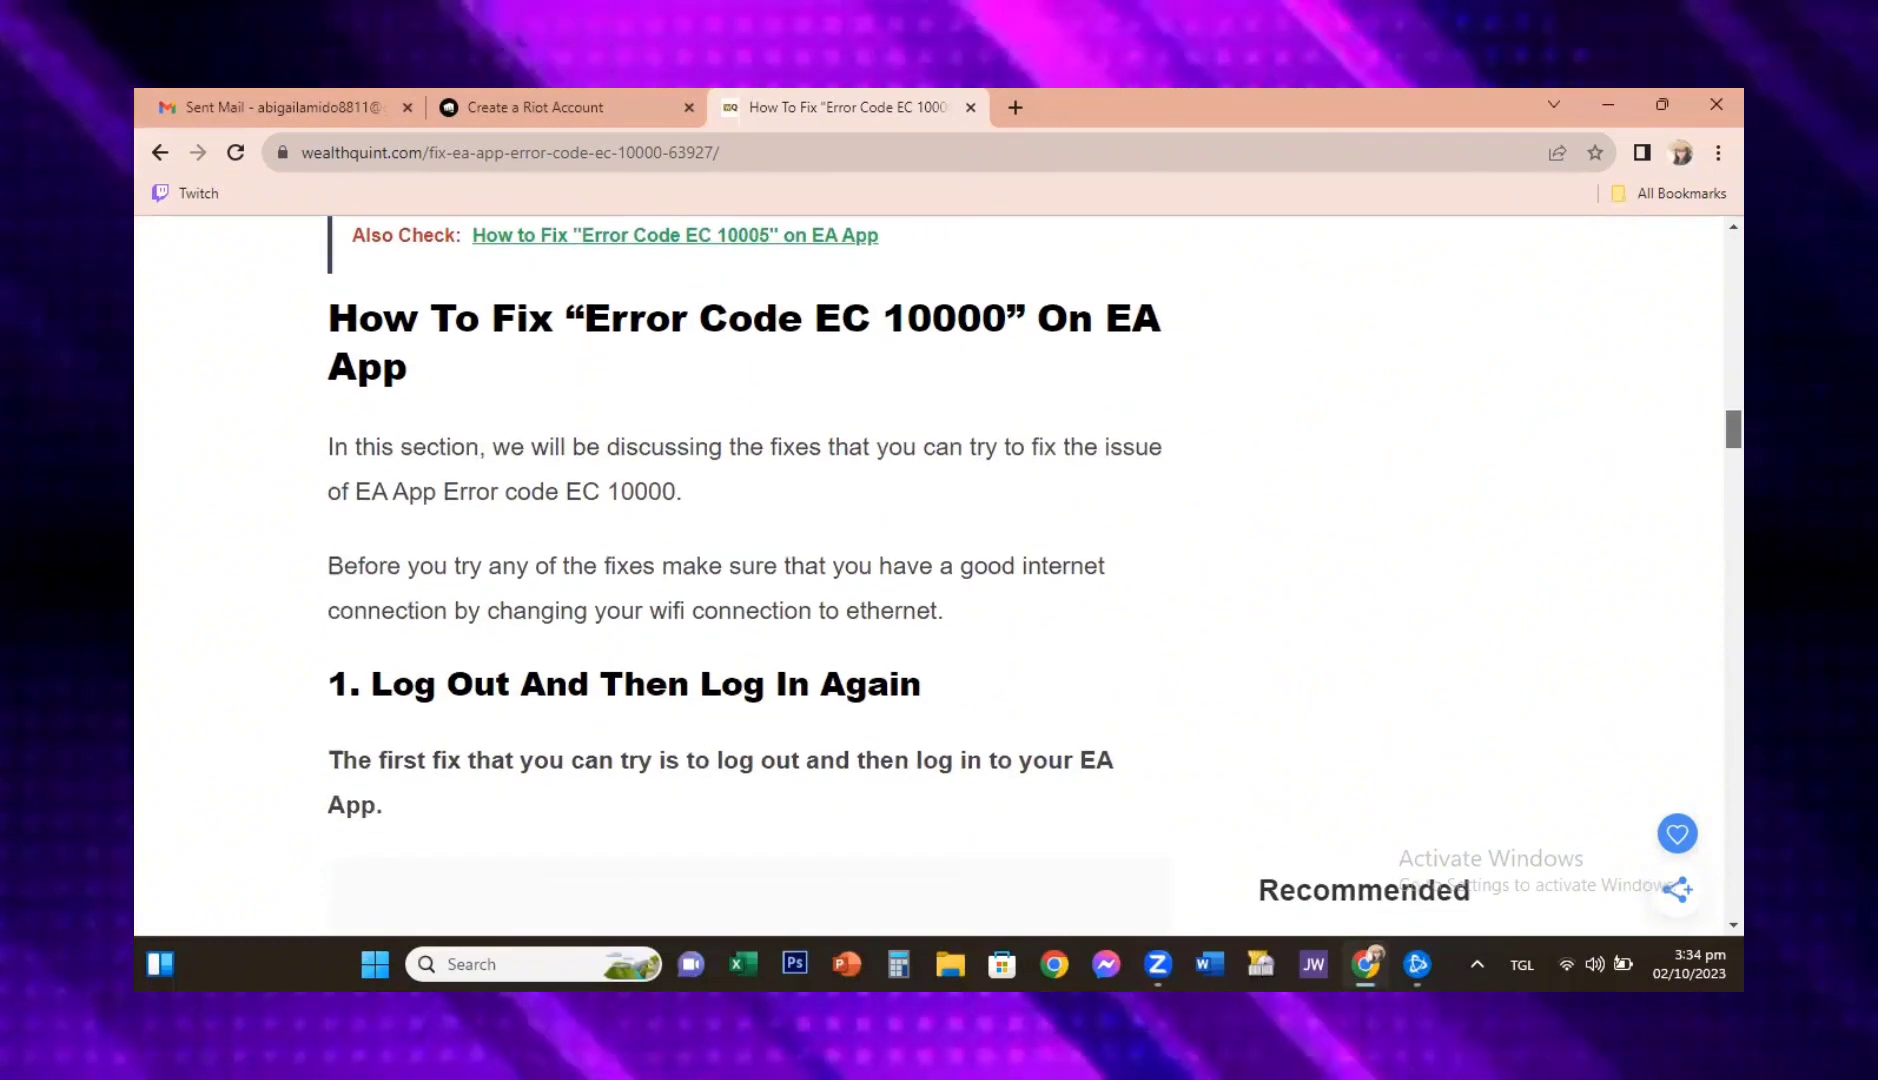
pyautogui.scroll(-1, 930, 575)
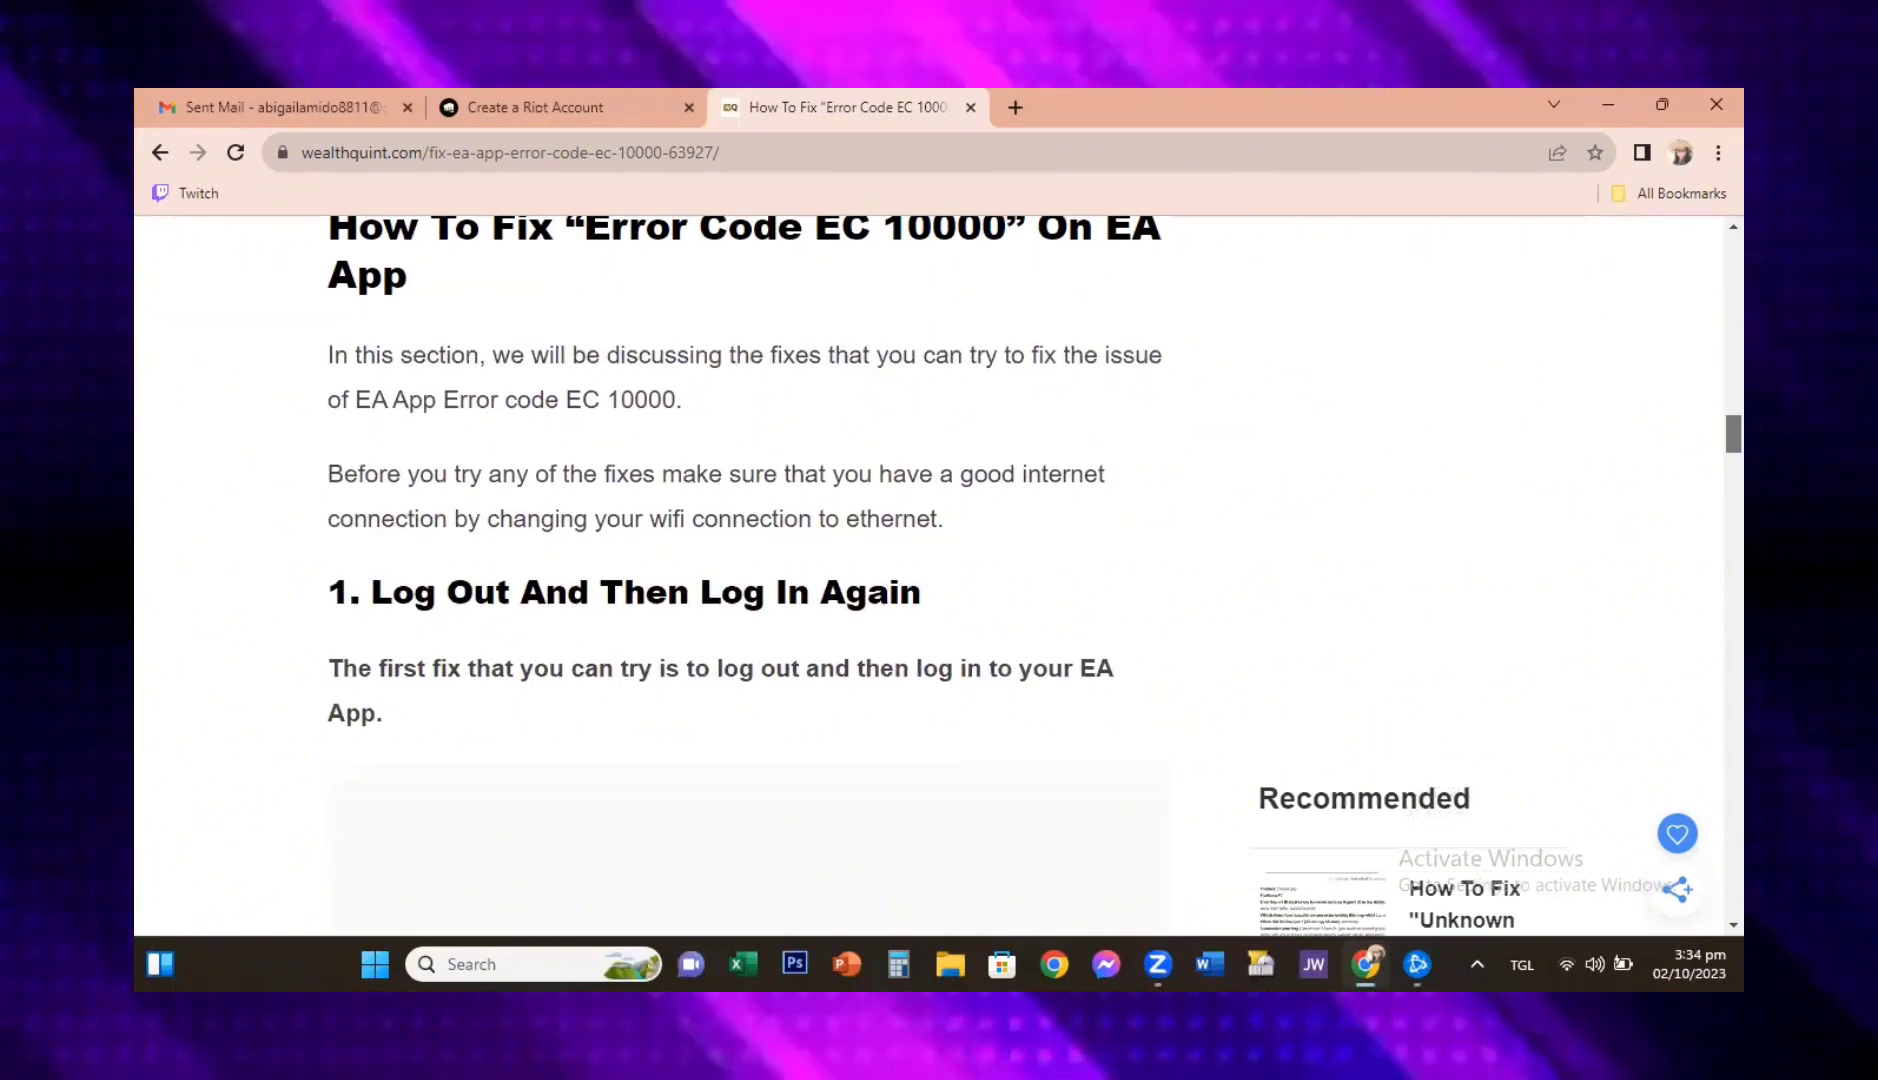
pyautogui.scroll(-3, 930, 575)
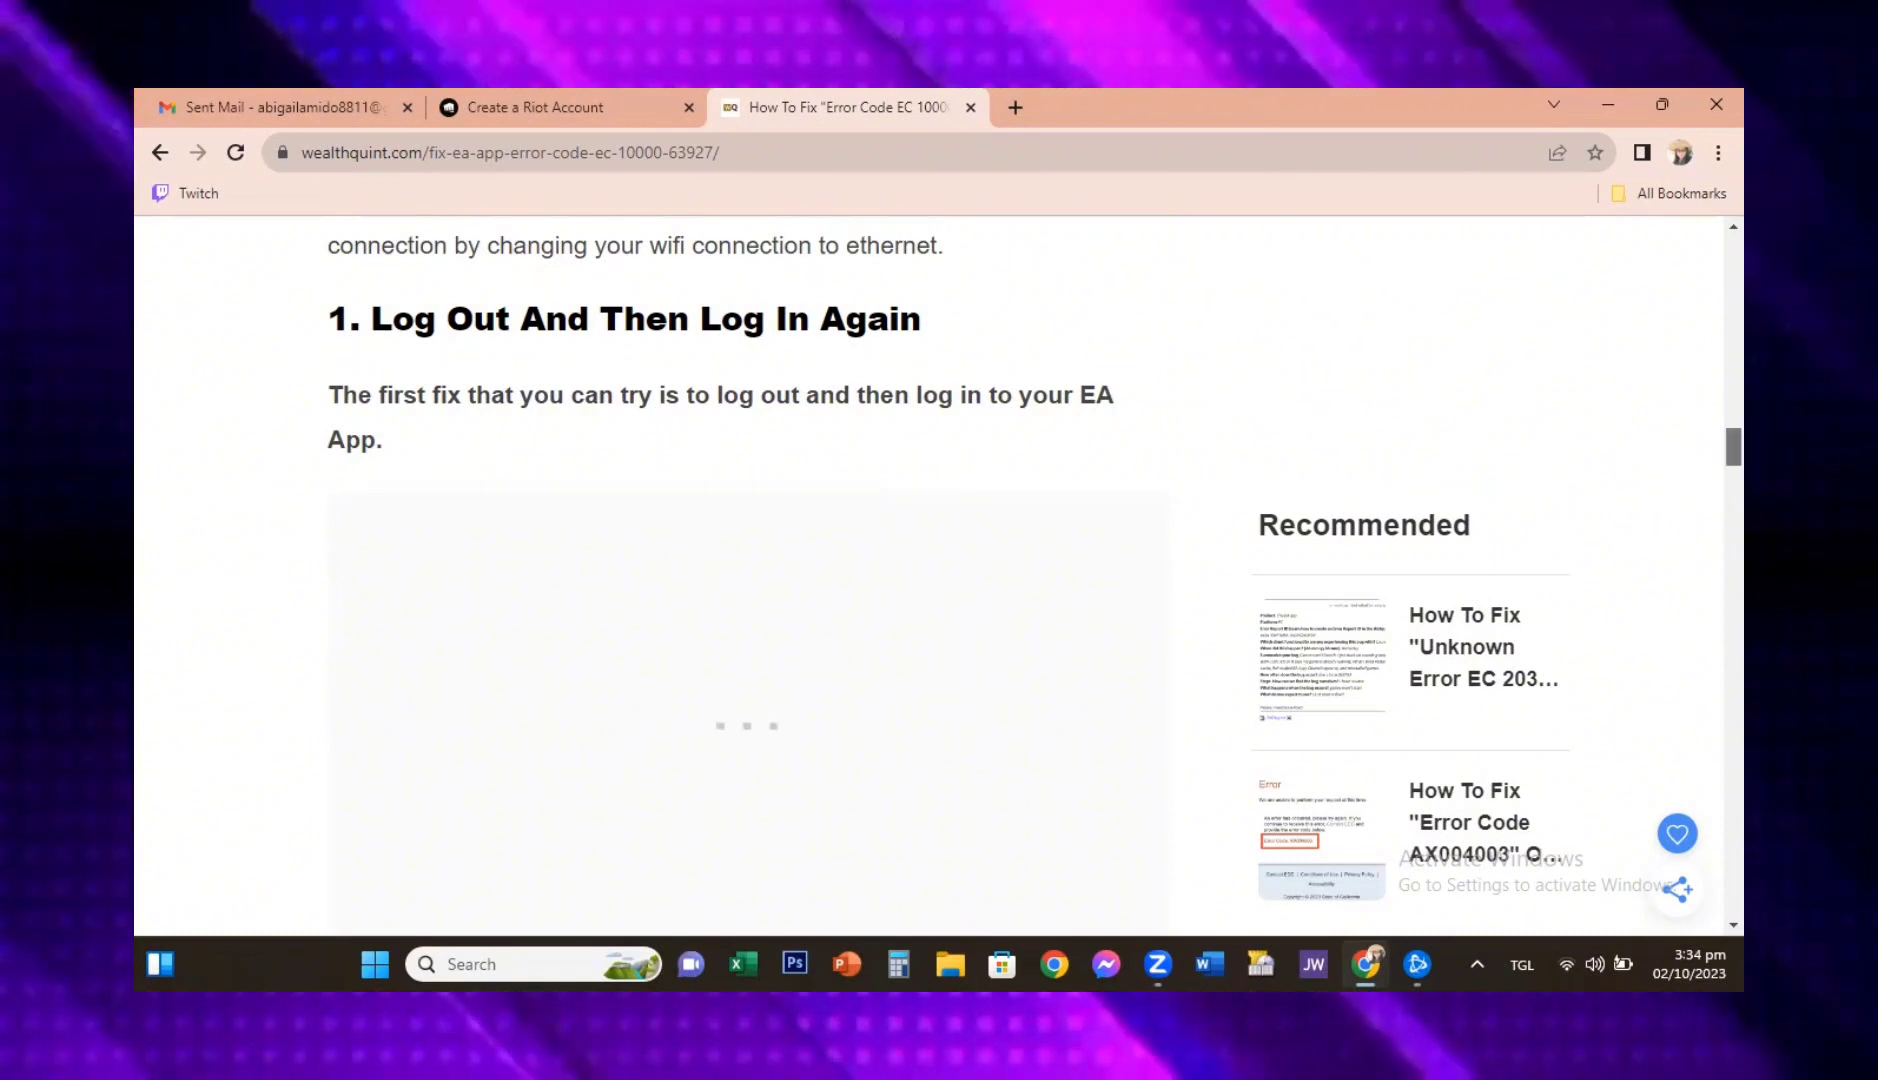
pyautogui.scroll(-5, 1680, 470)
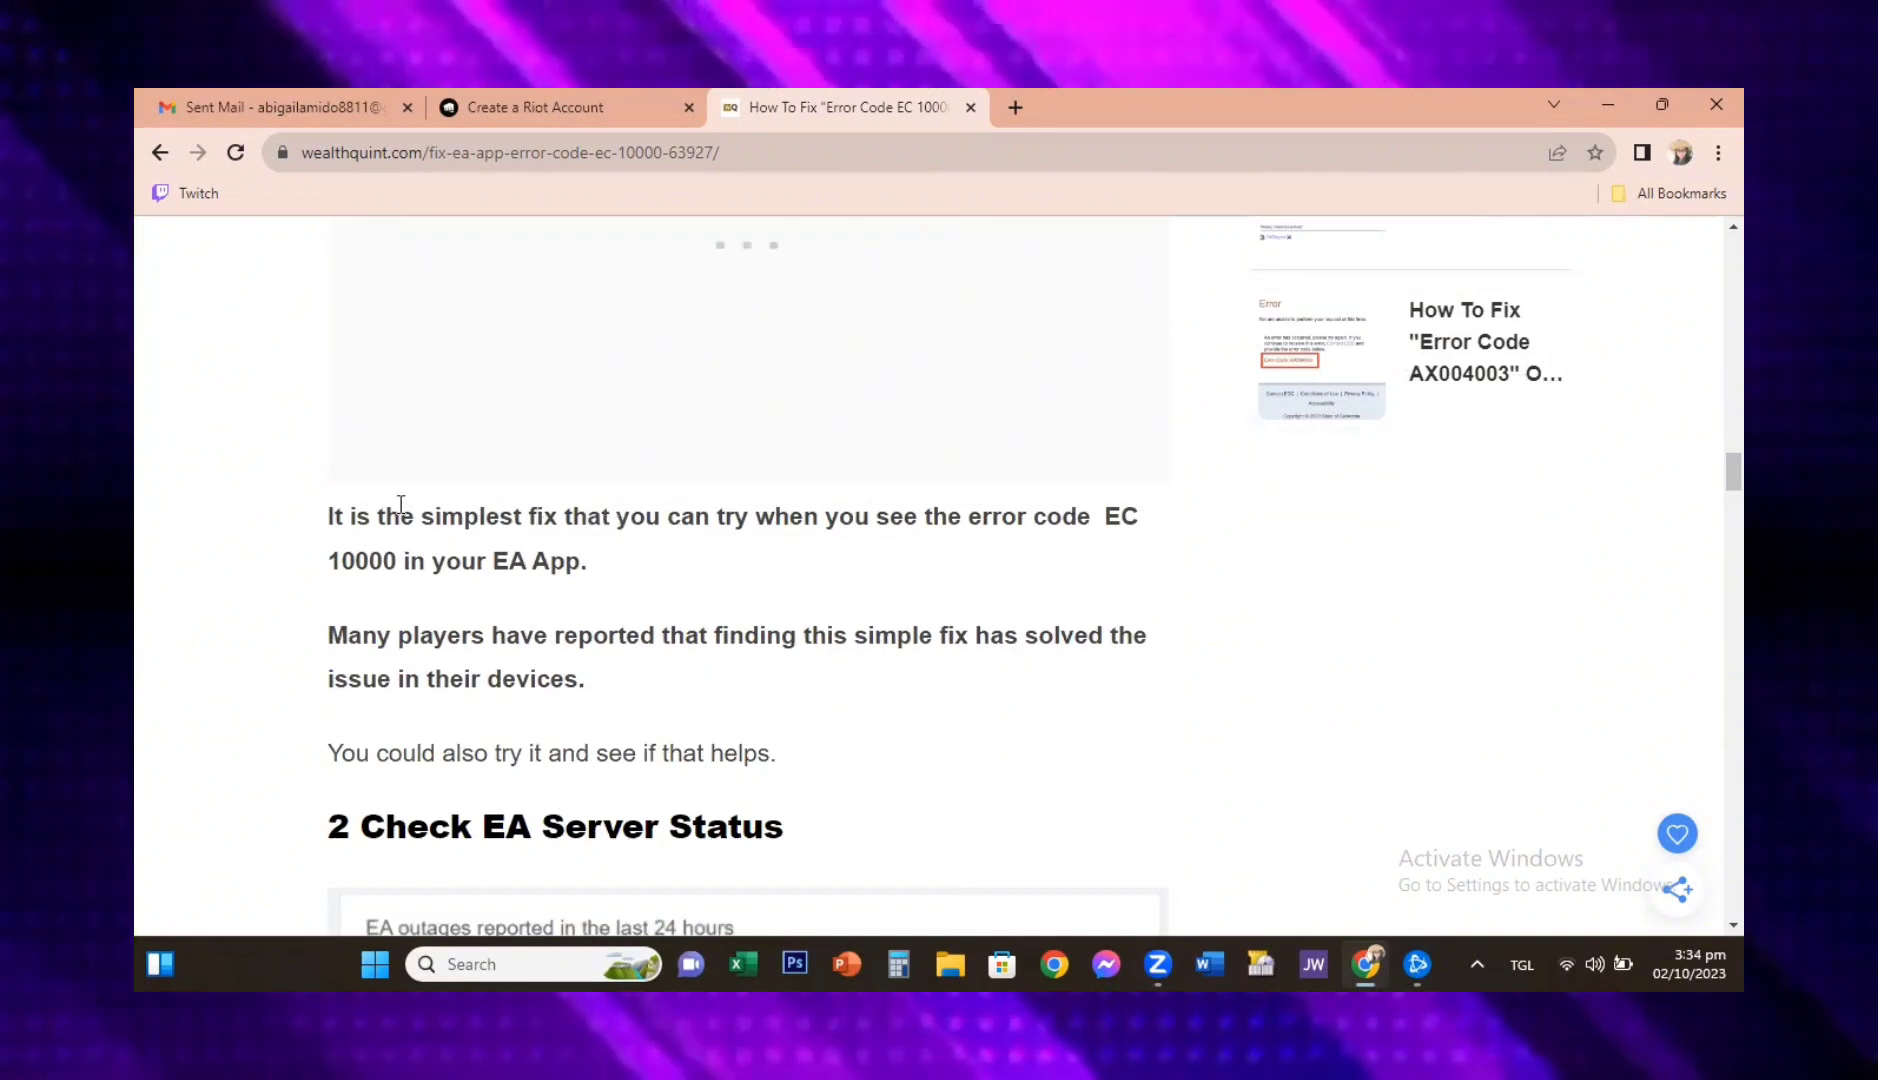
pyautogui.moveTo(333, 522); pyautogui.dragTo(625, 671)
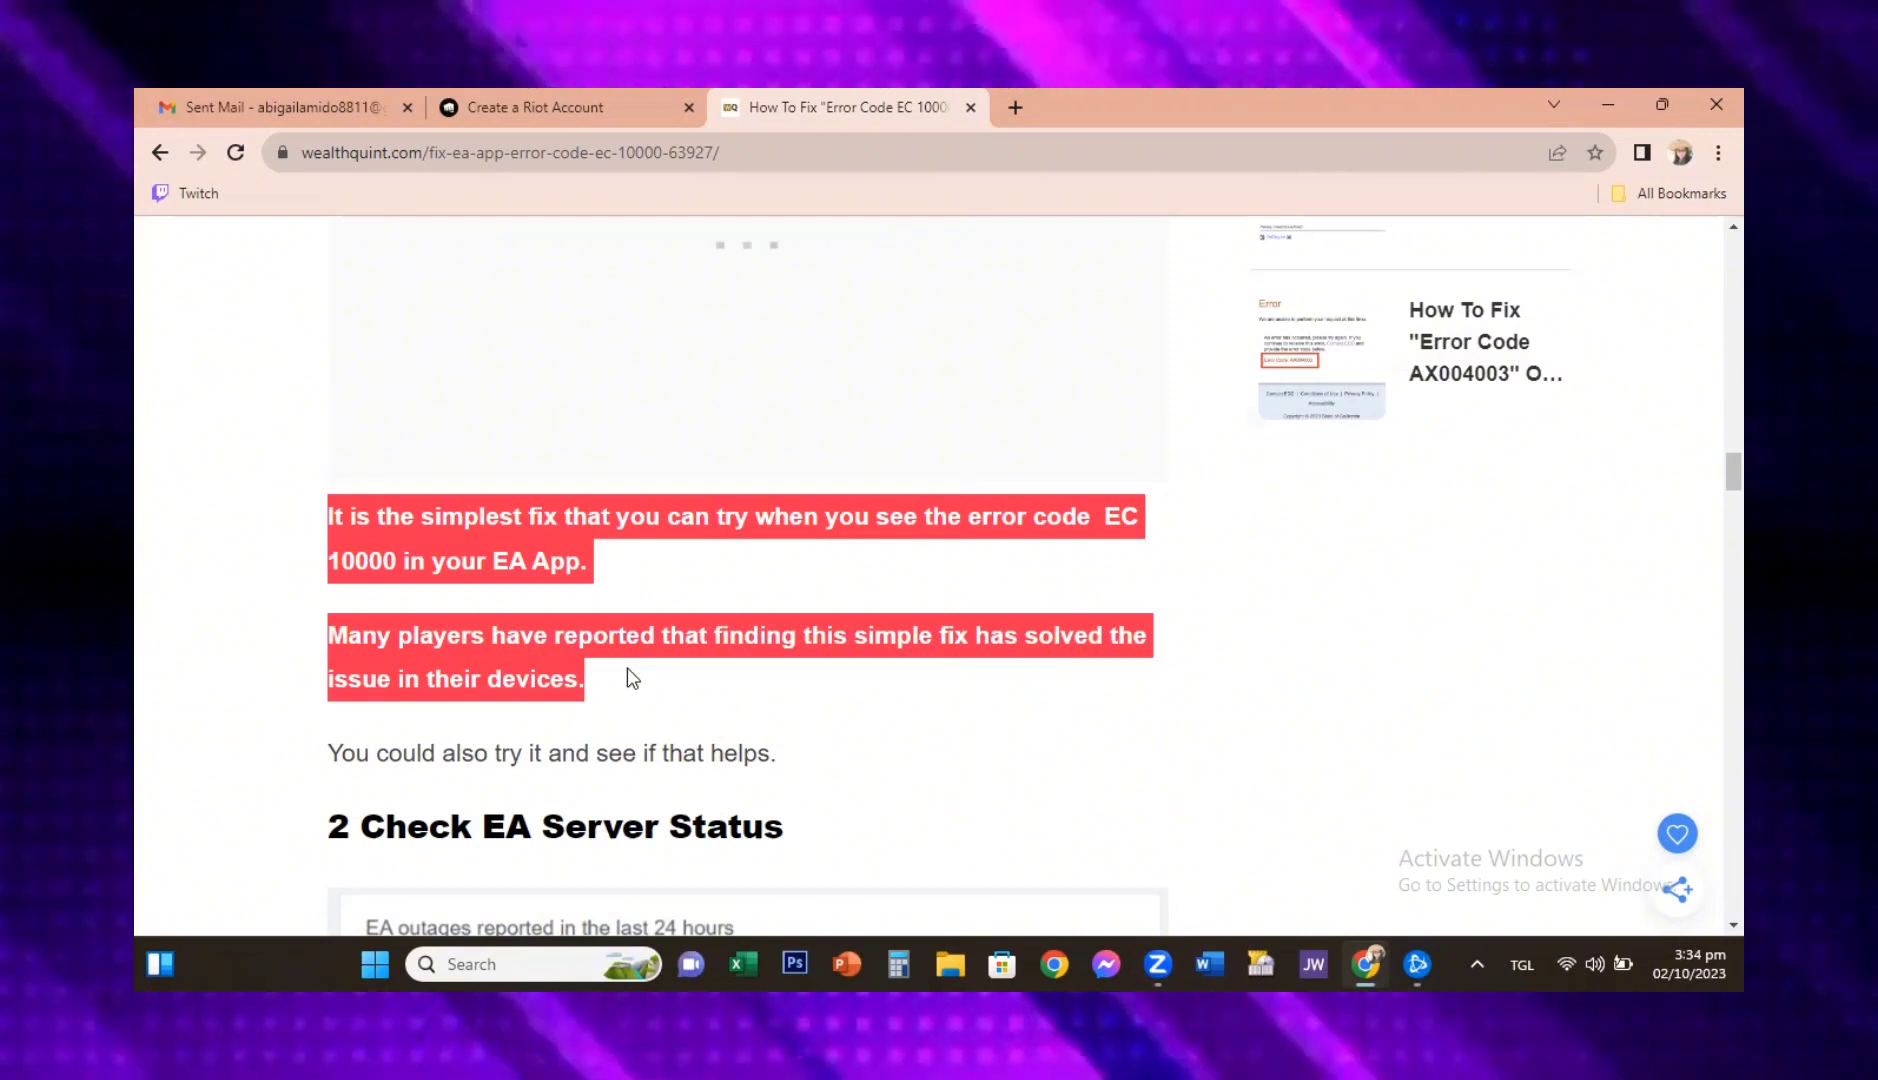
pyautogui.click(1628, 588)
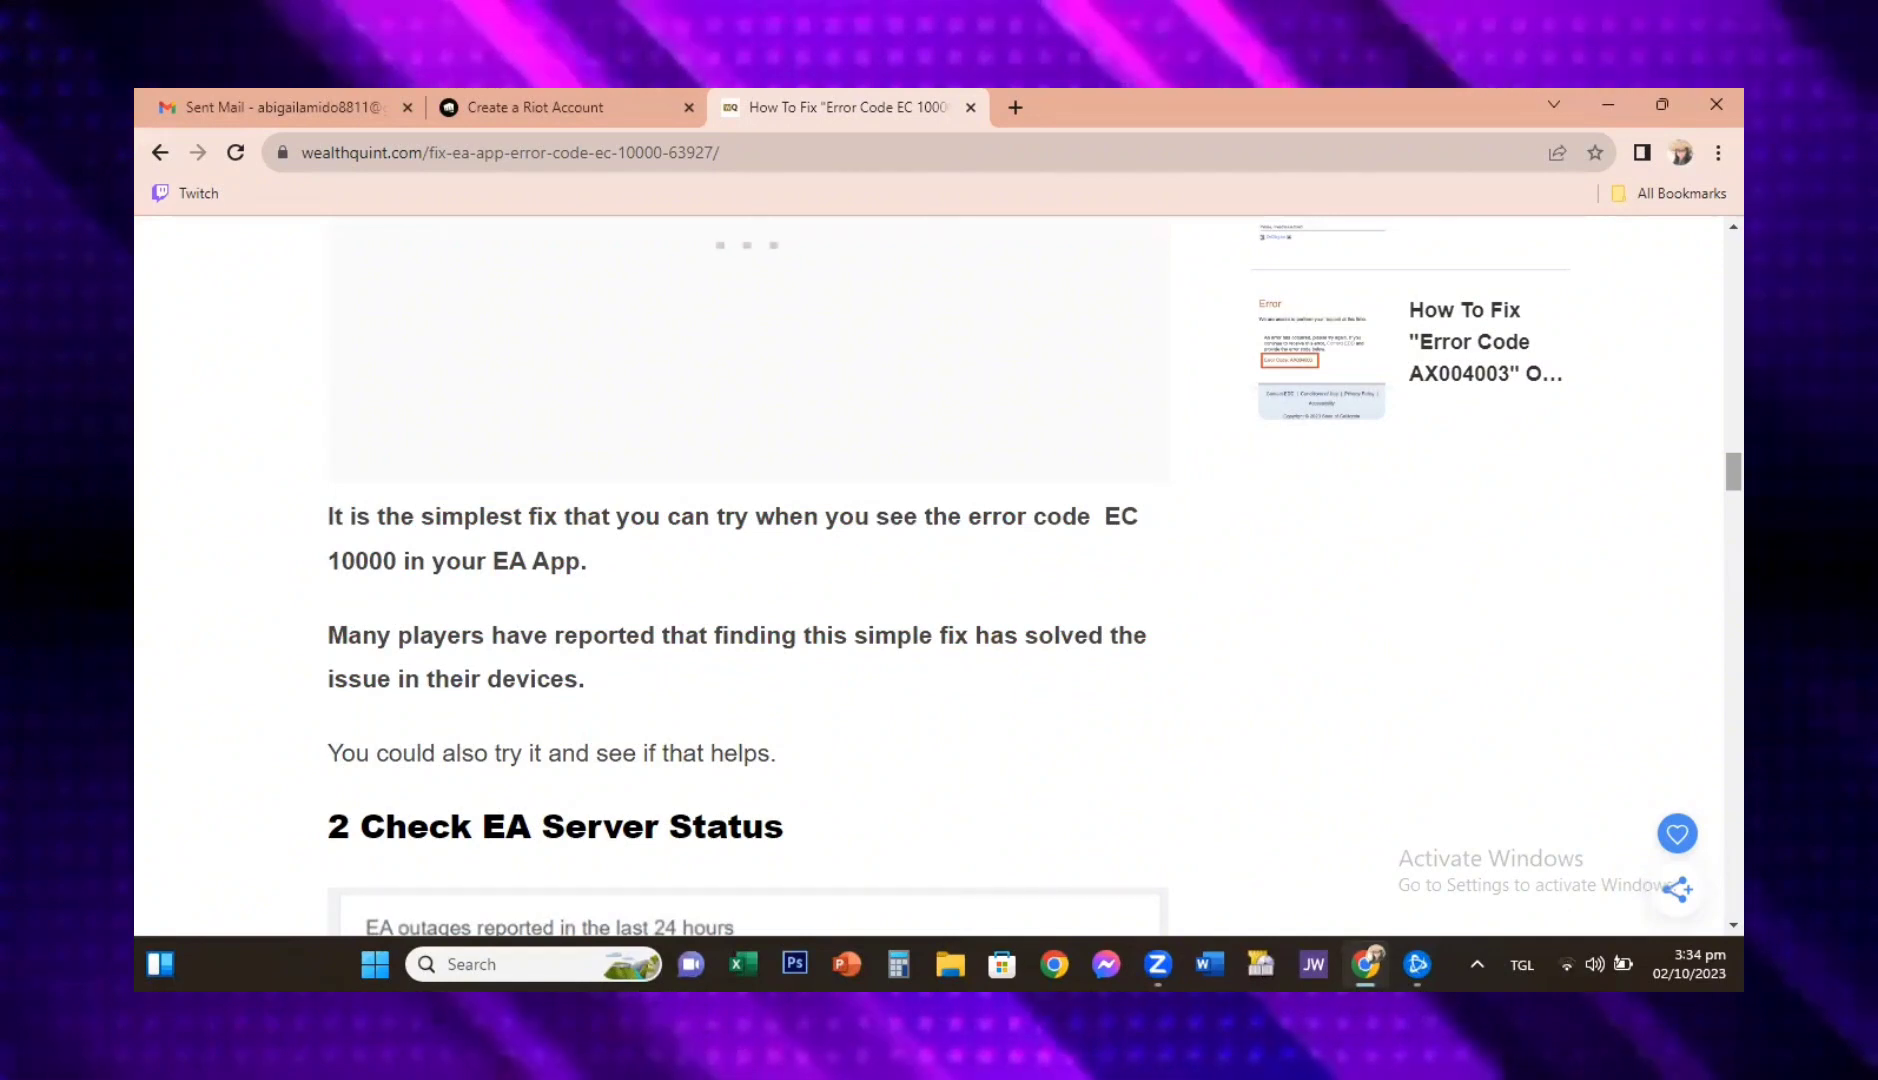
# Review the second fix on checking the EA server status, including the outage chart and the advice below it.
pyautogui.scroll(-5, 748, 575)
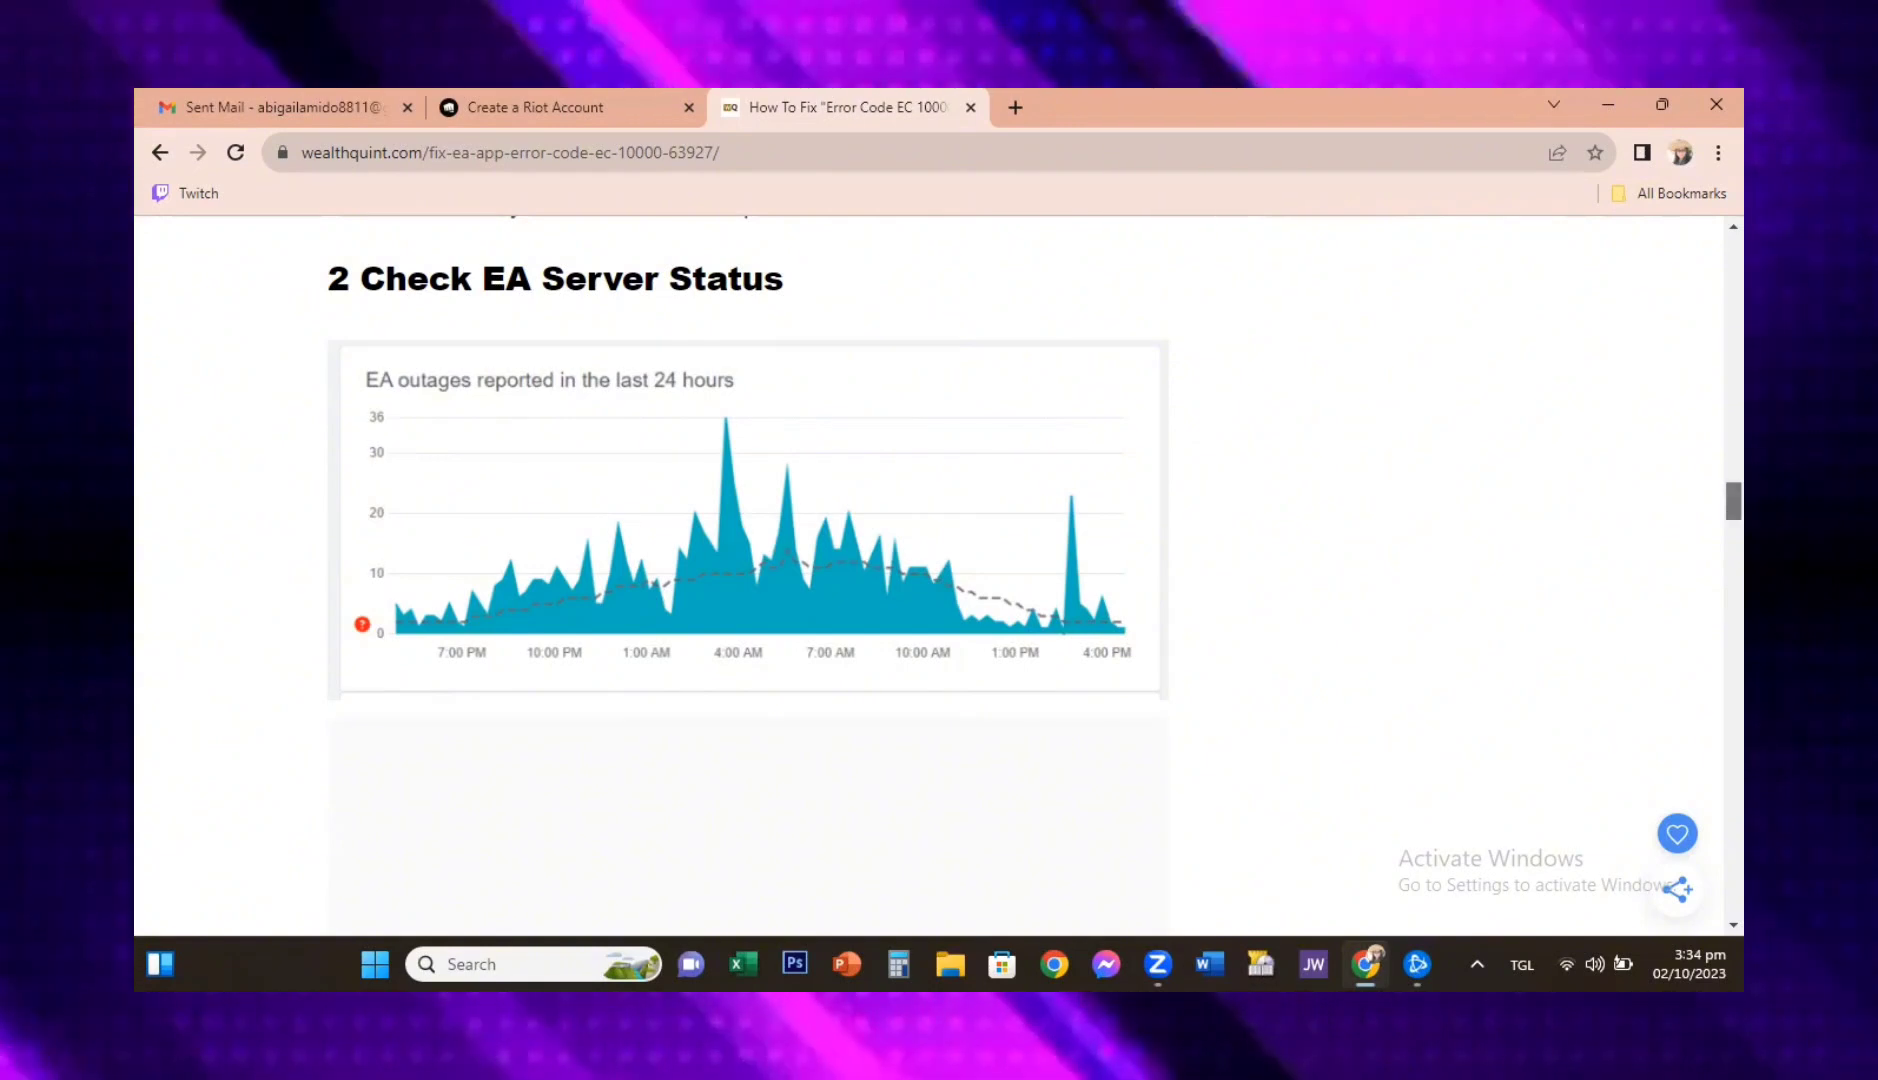
pyautogui.scroll(-1, 748, 575)
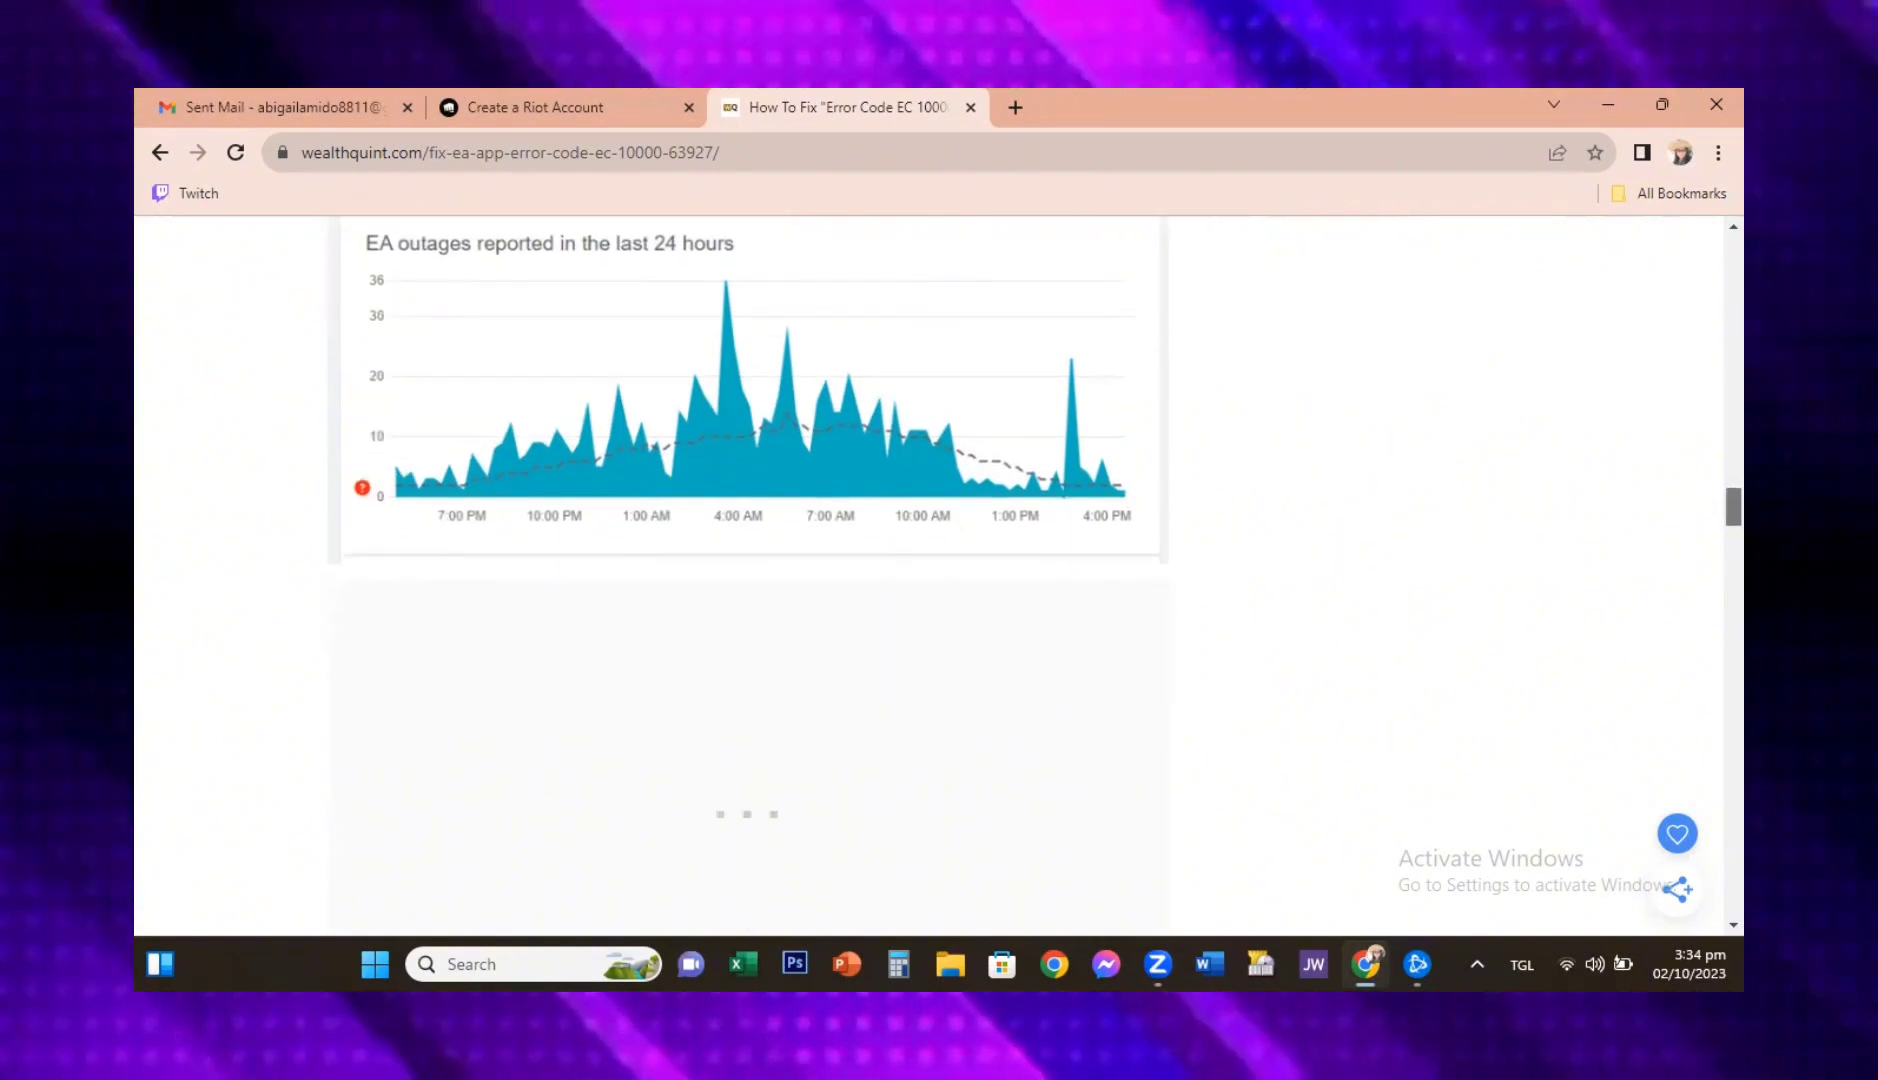
pyautogui.scroll(-5, 748, 575)
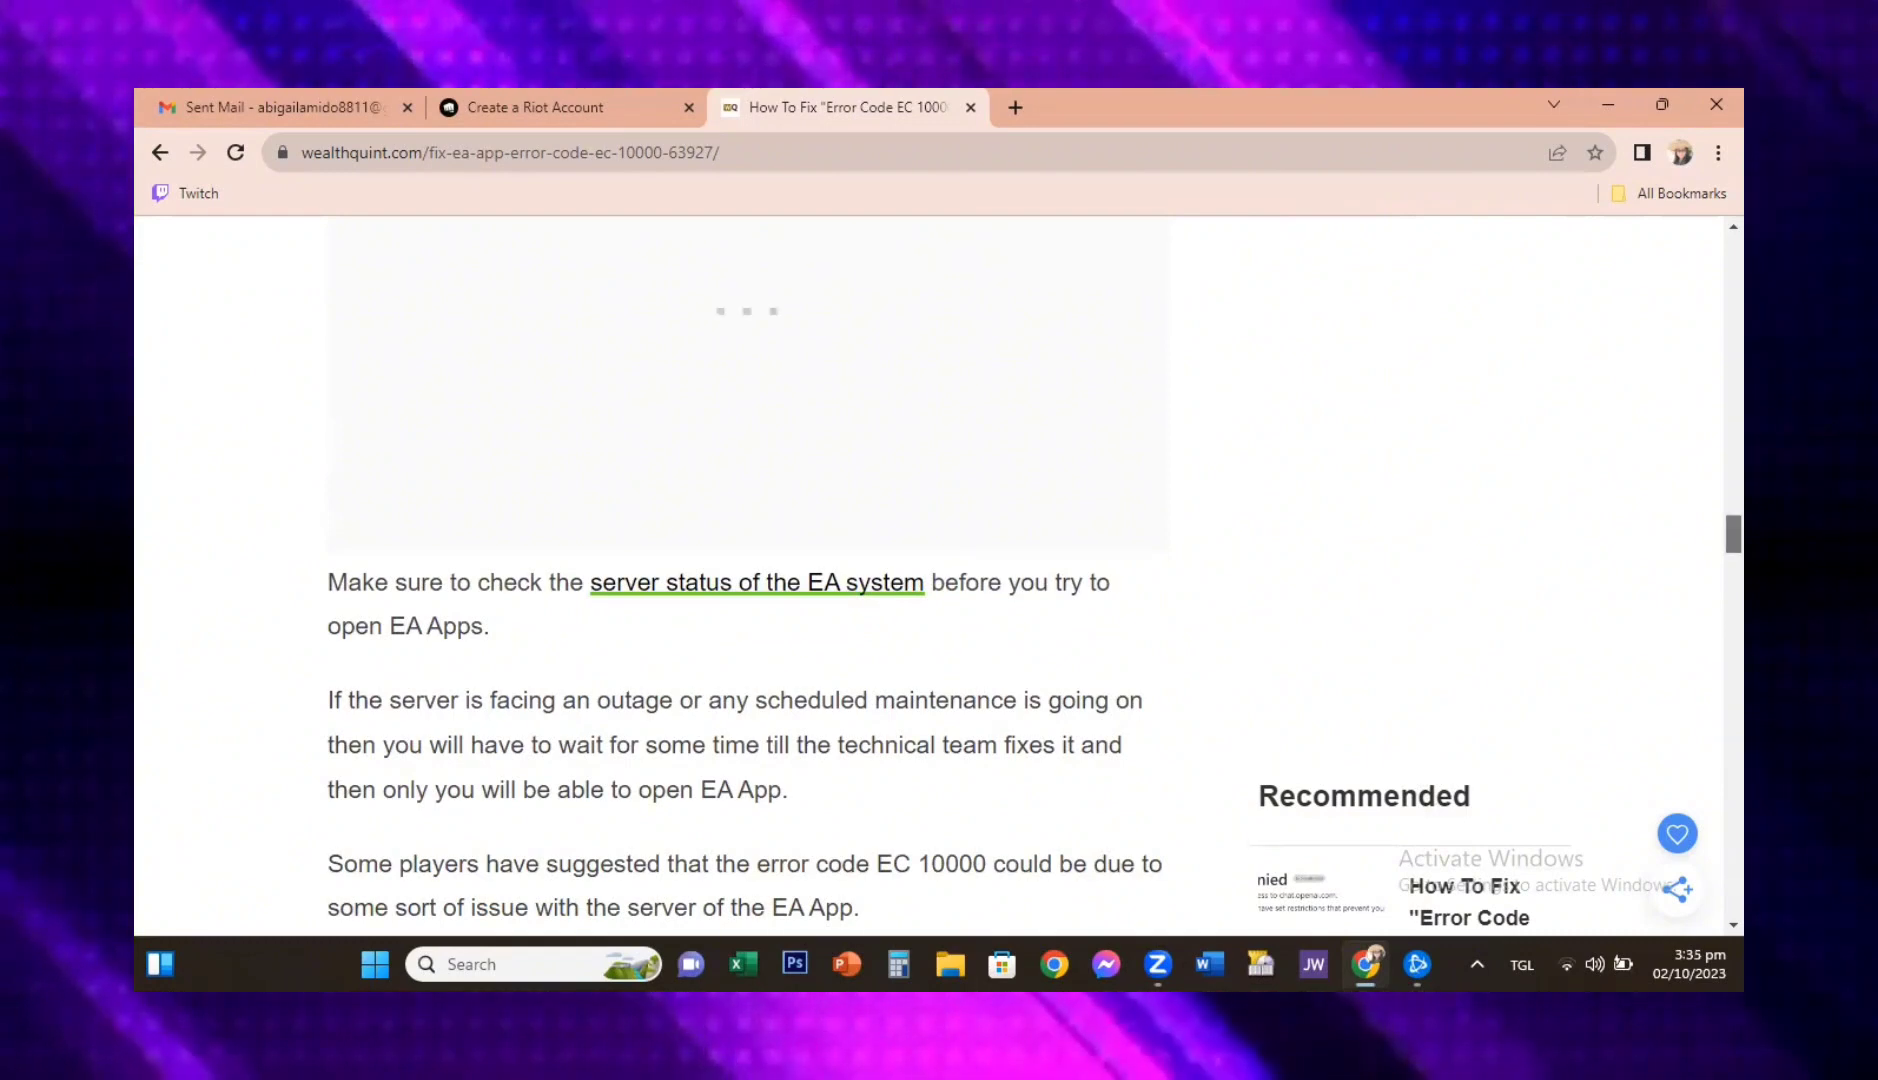
pyautogui.scroll(-2, 750, 575)
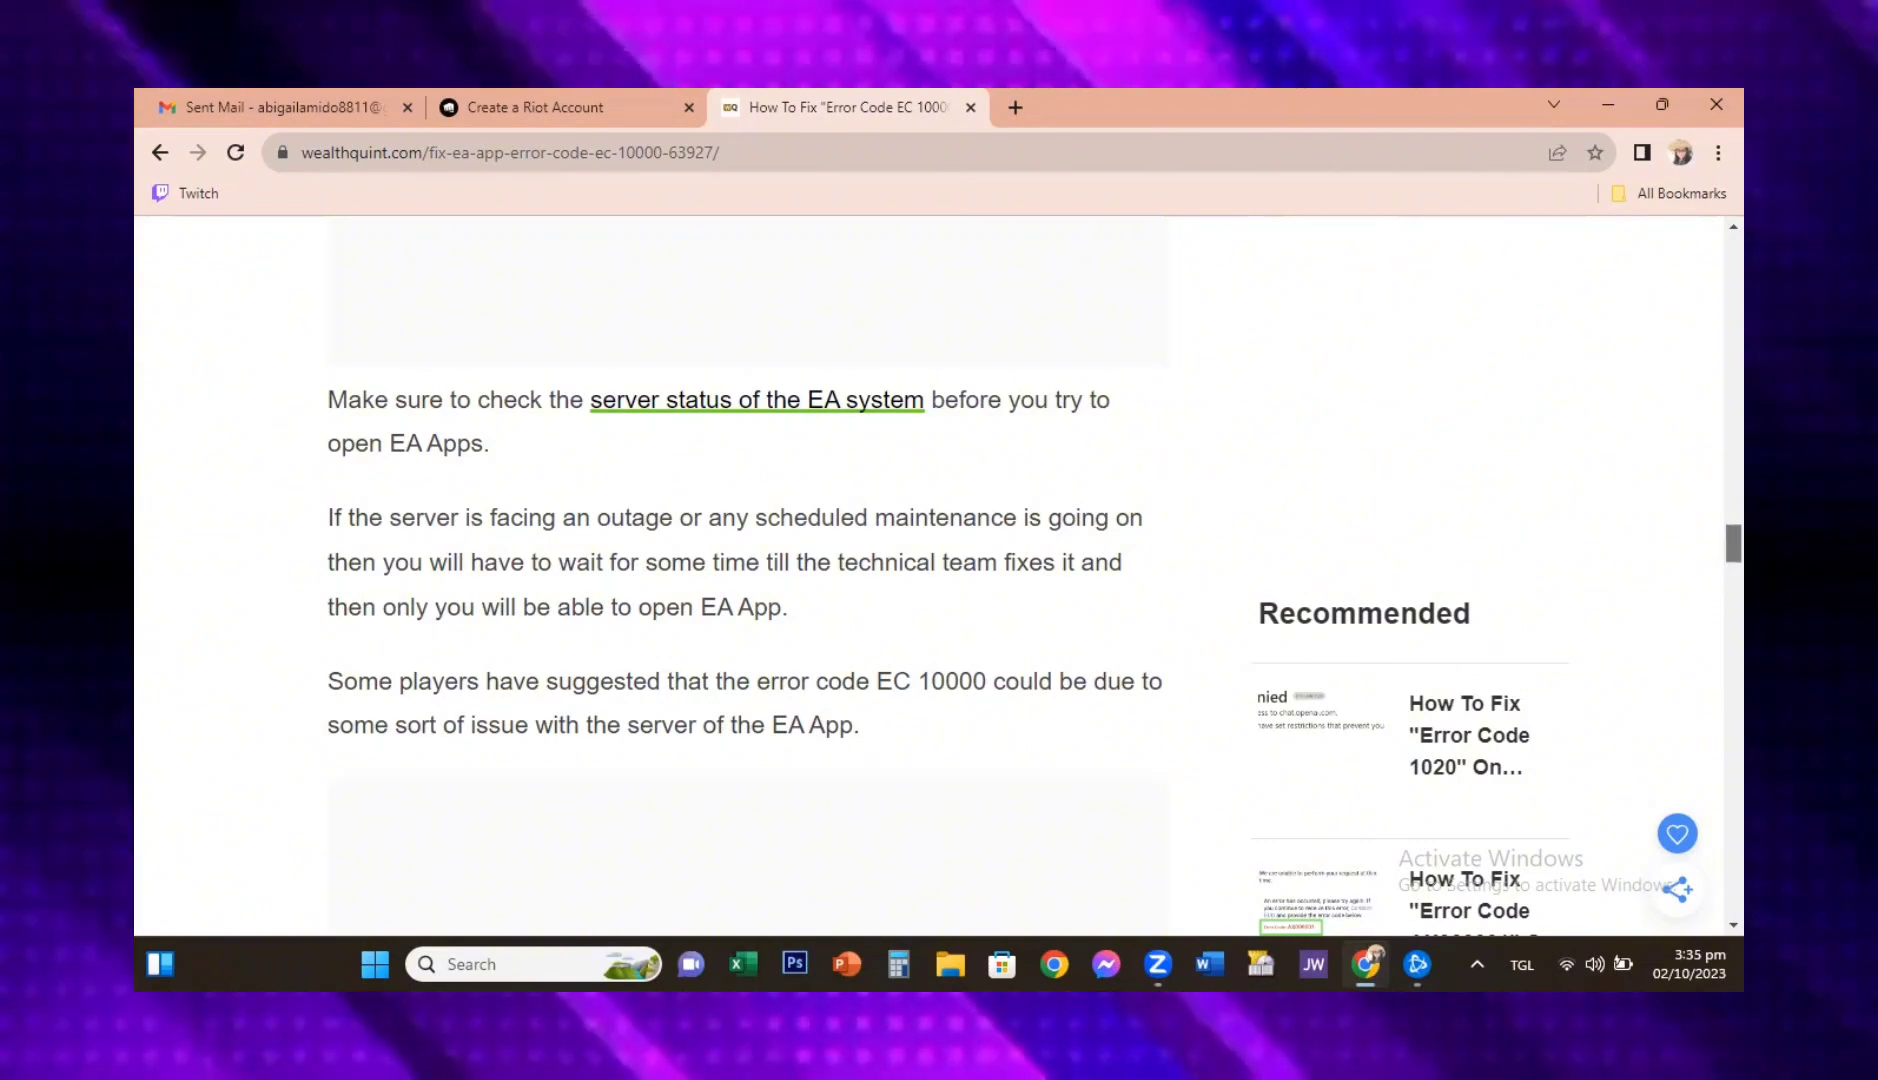
pyautogui.scroll(-5, 750, 575)
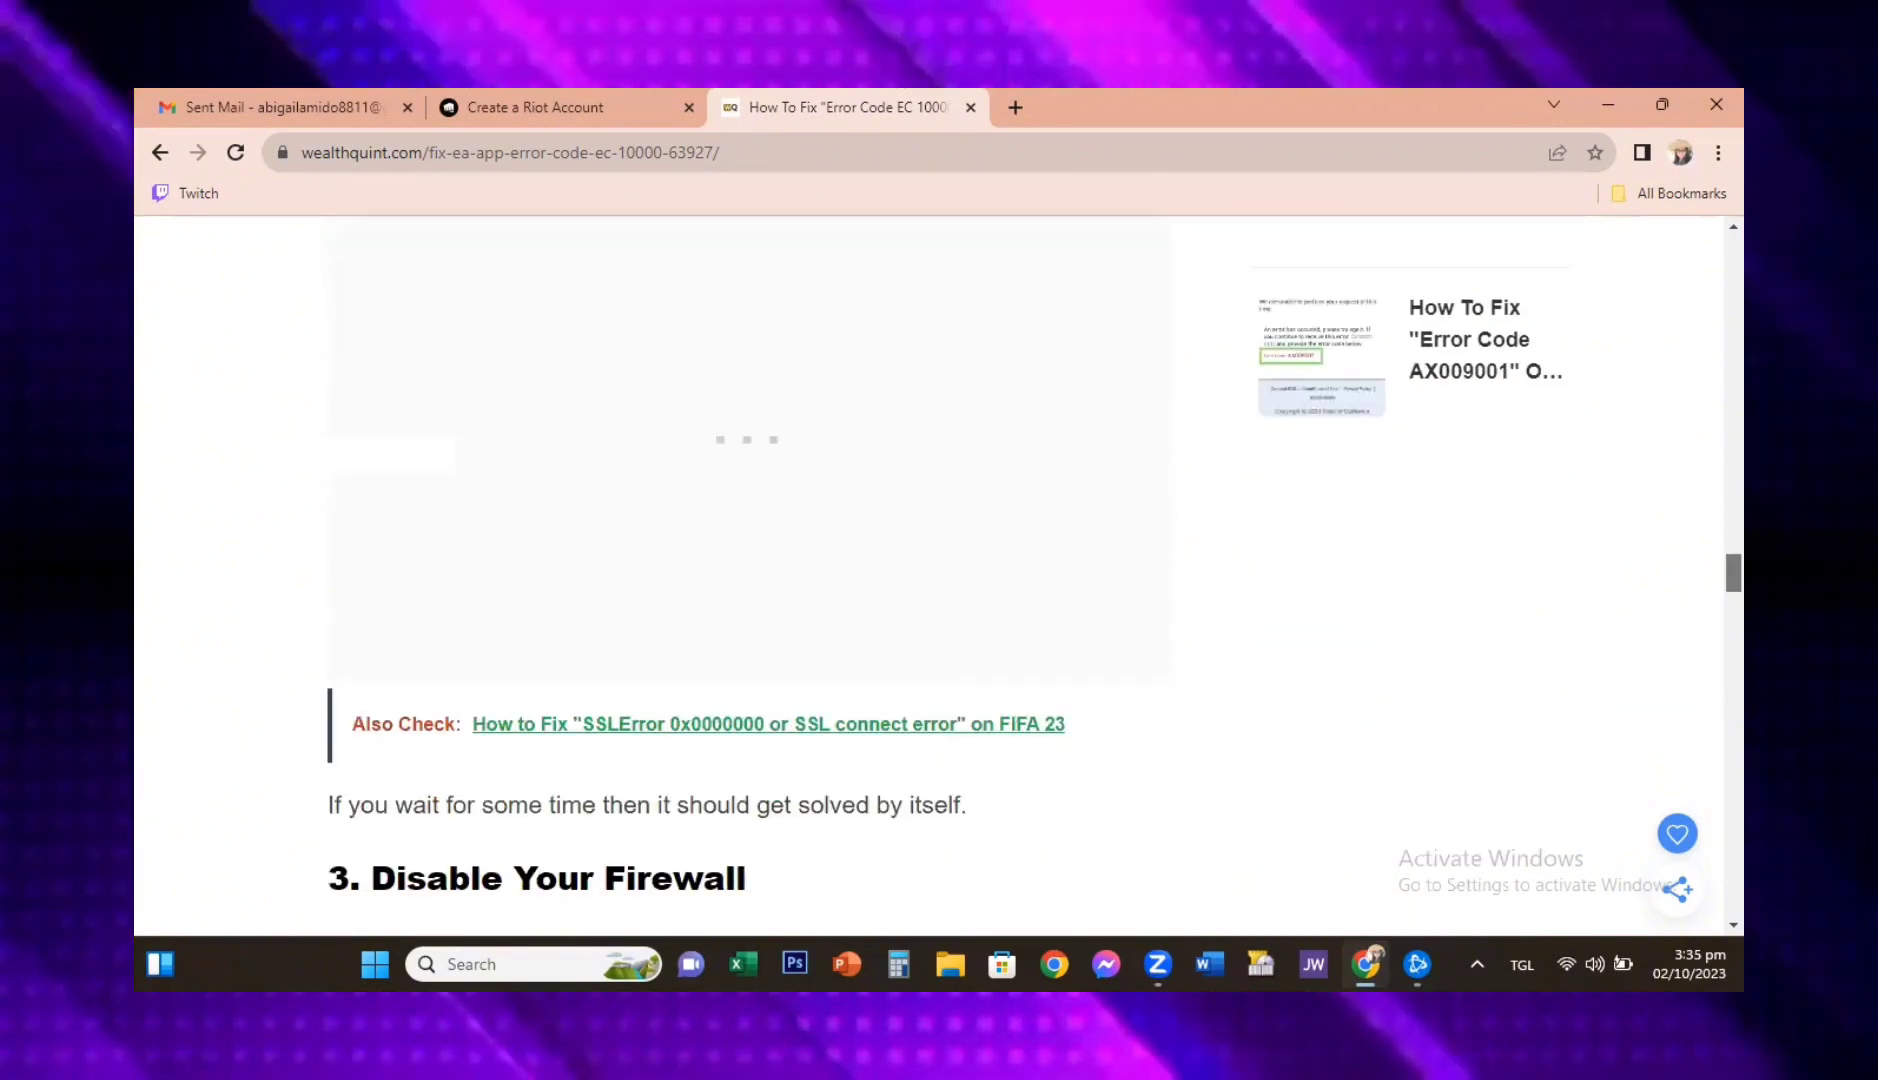
# Read the third fix and its listed instructions for disabling the firewall.
pyautogui.scroll(-3, 750, 575)
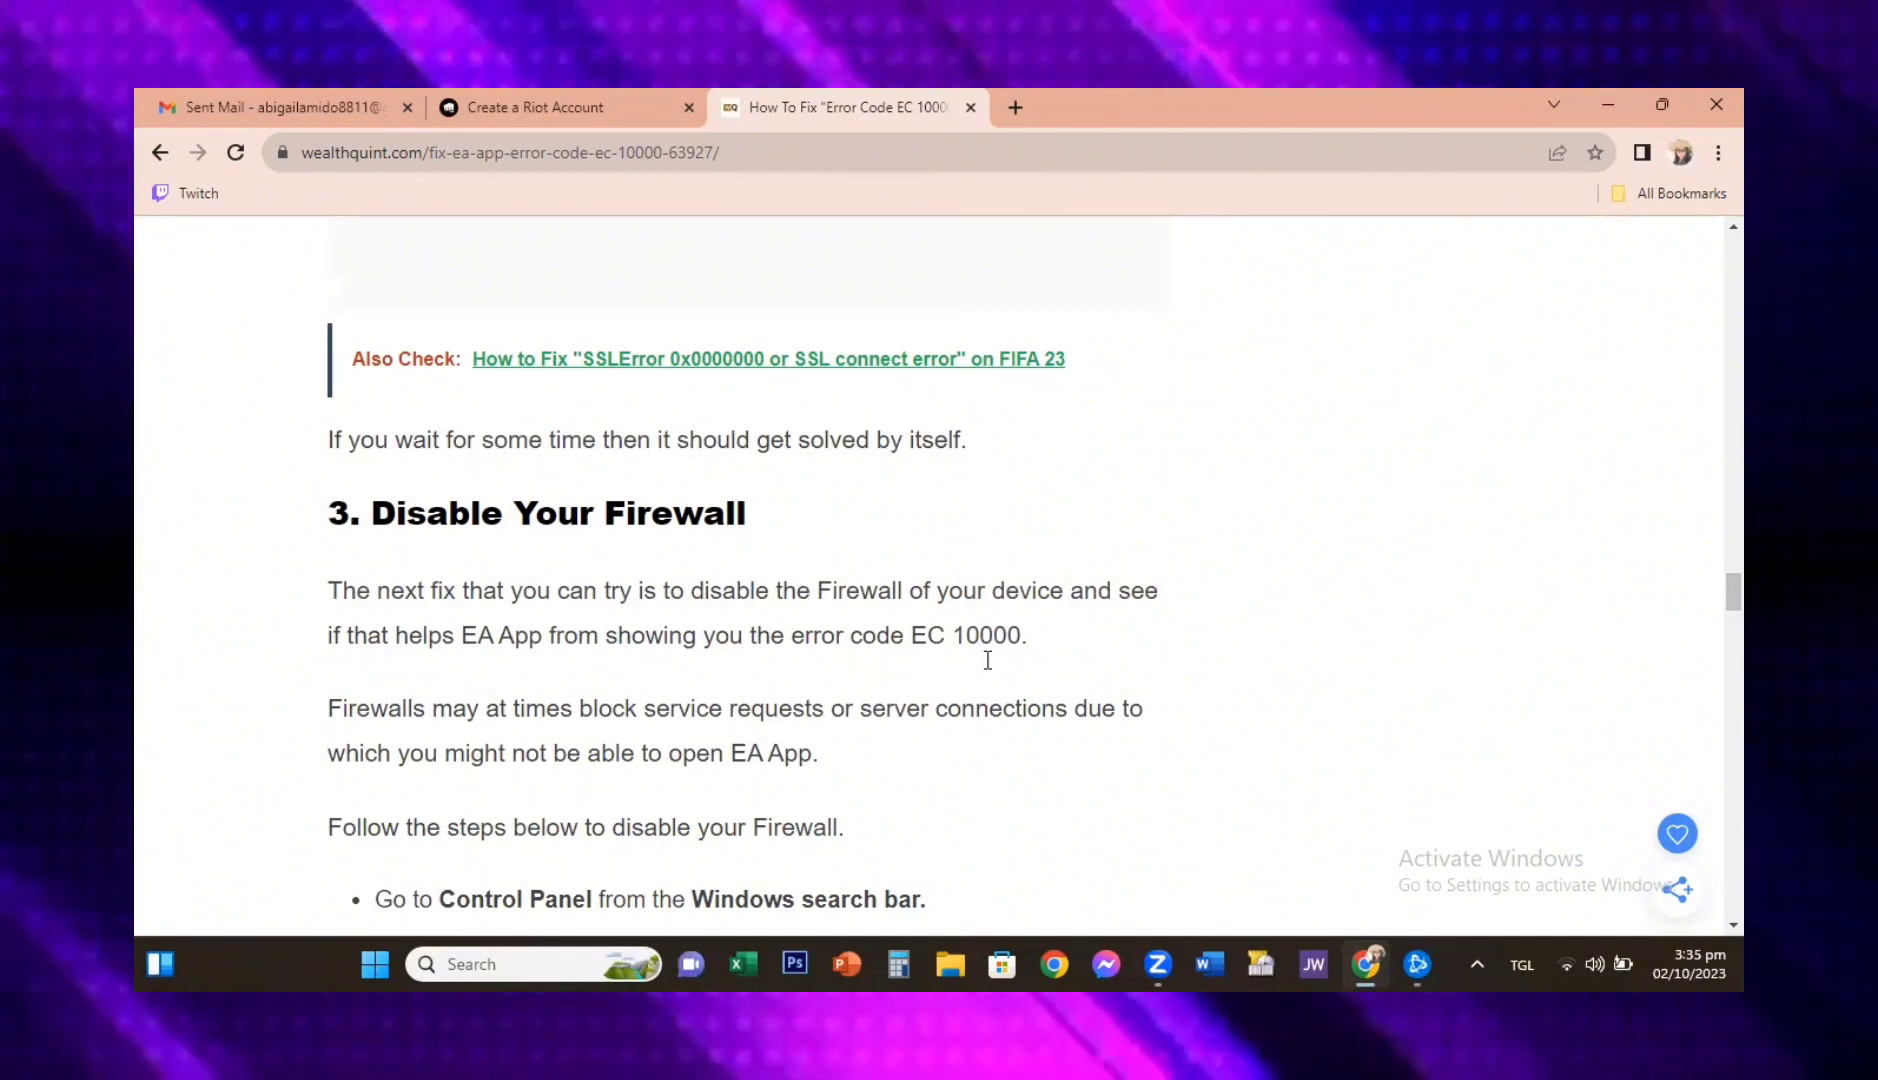
pyautogui.moveTo(352, 358); pyautogui.dragTo(746, 532)
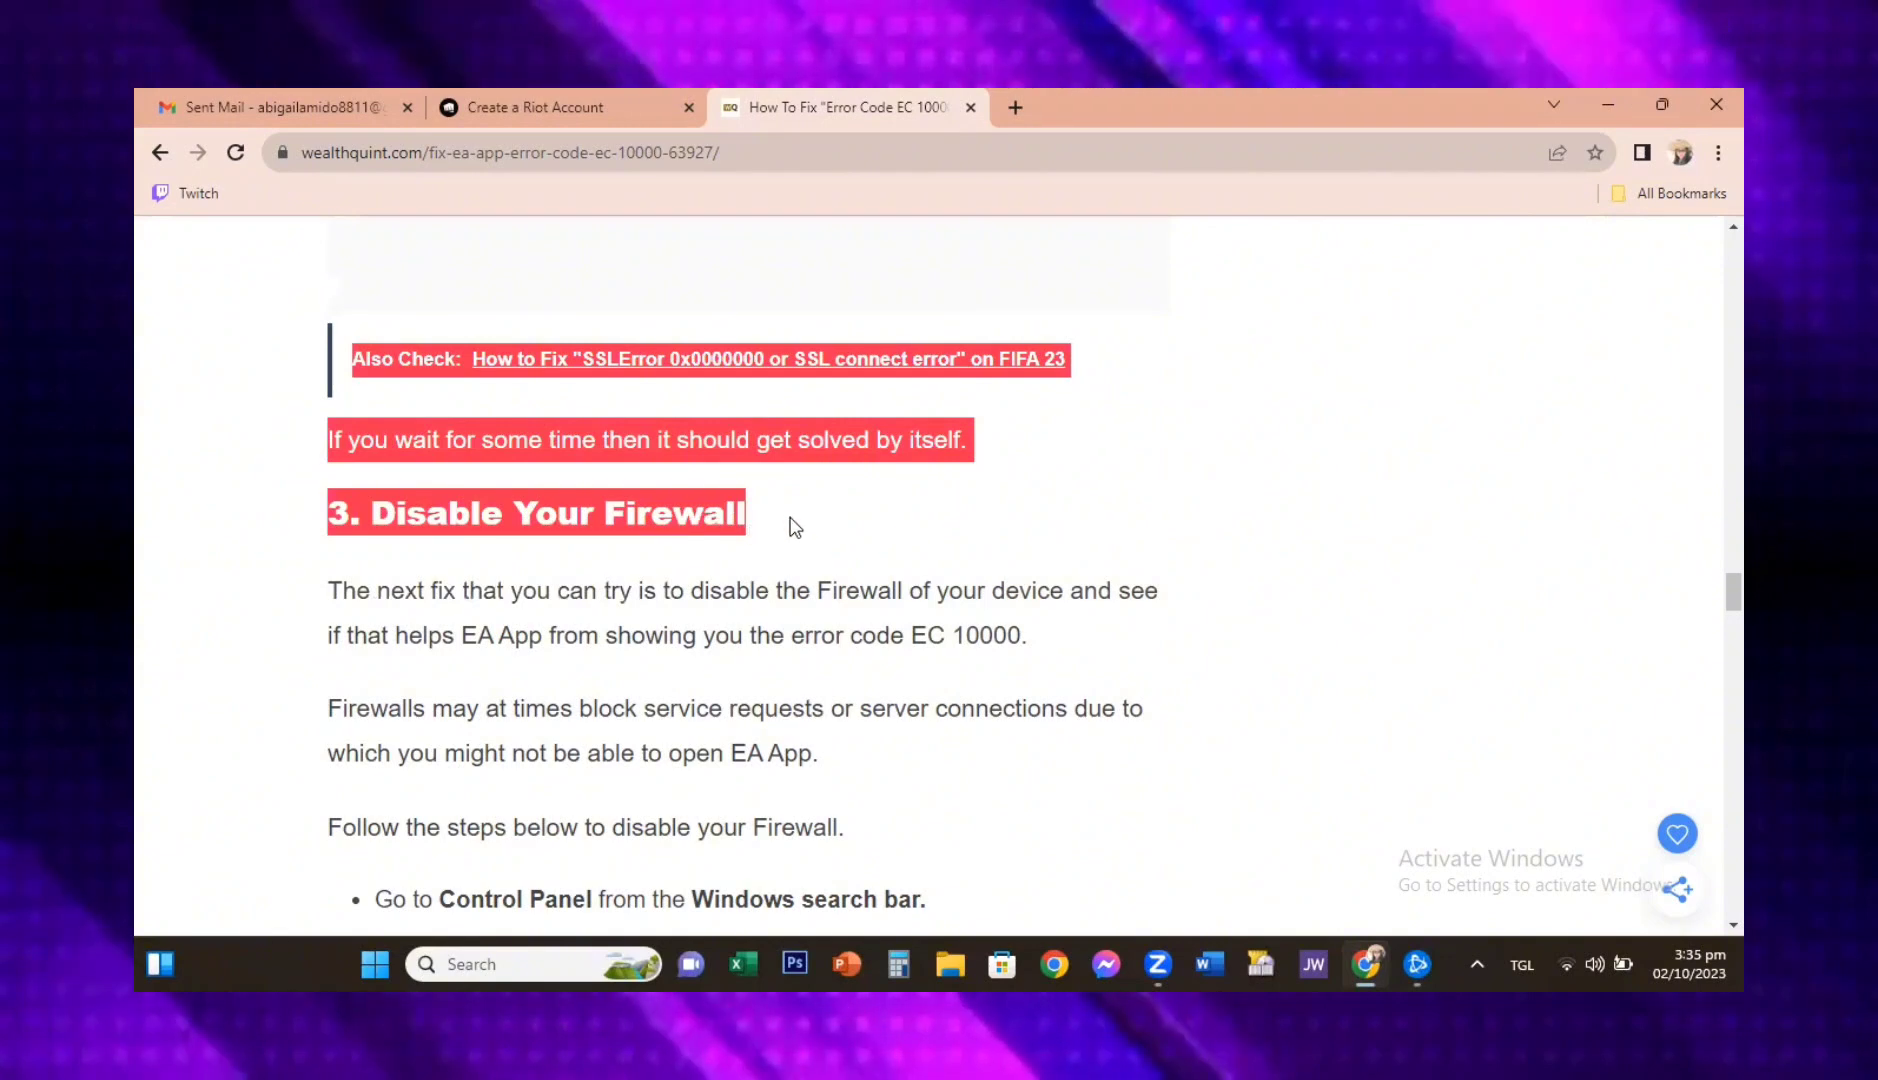
pyautogui.click(792, 526)
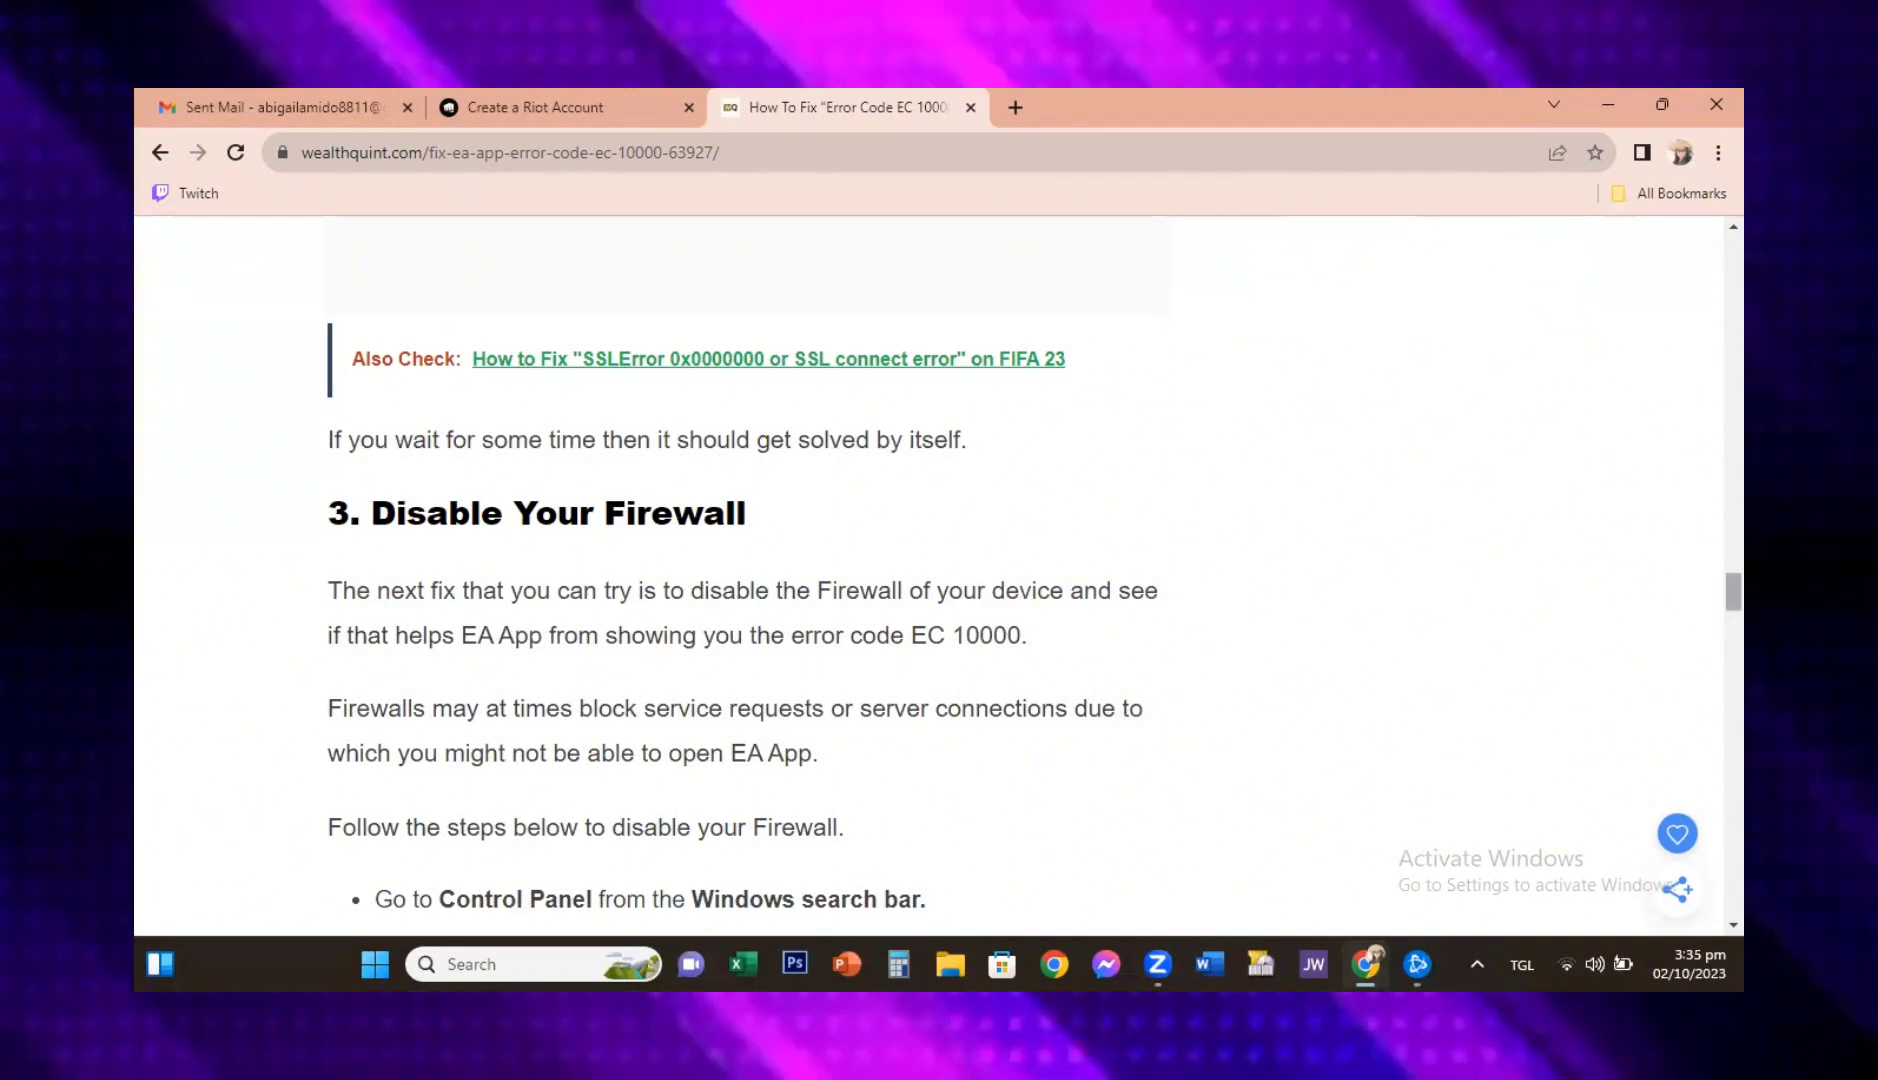
pyautogui.scroll(-2, 930, 575)
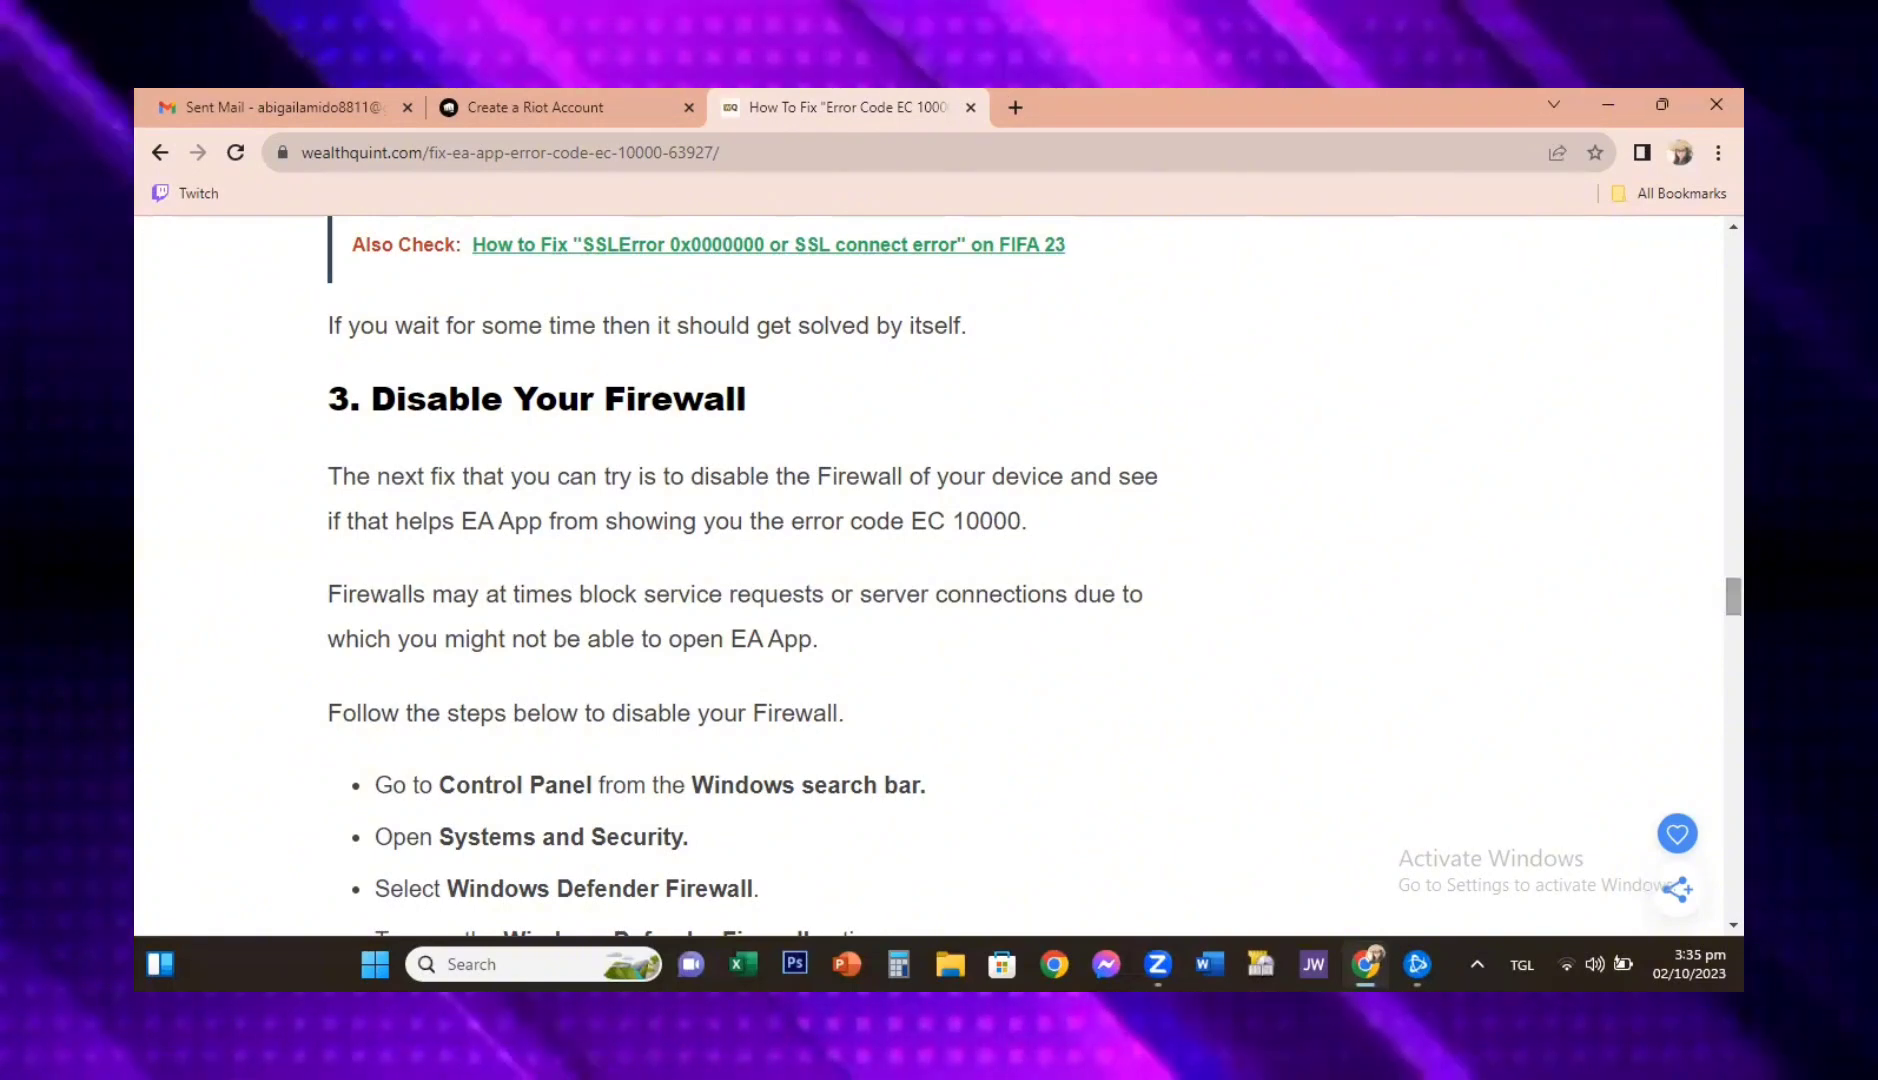
pyautogui.scroll(-3, 930, 575)
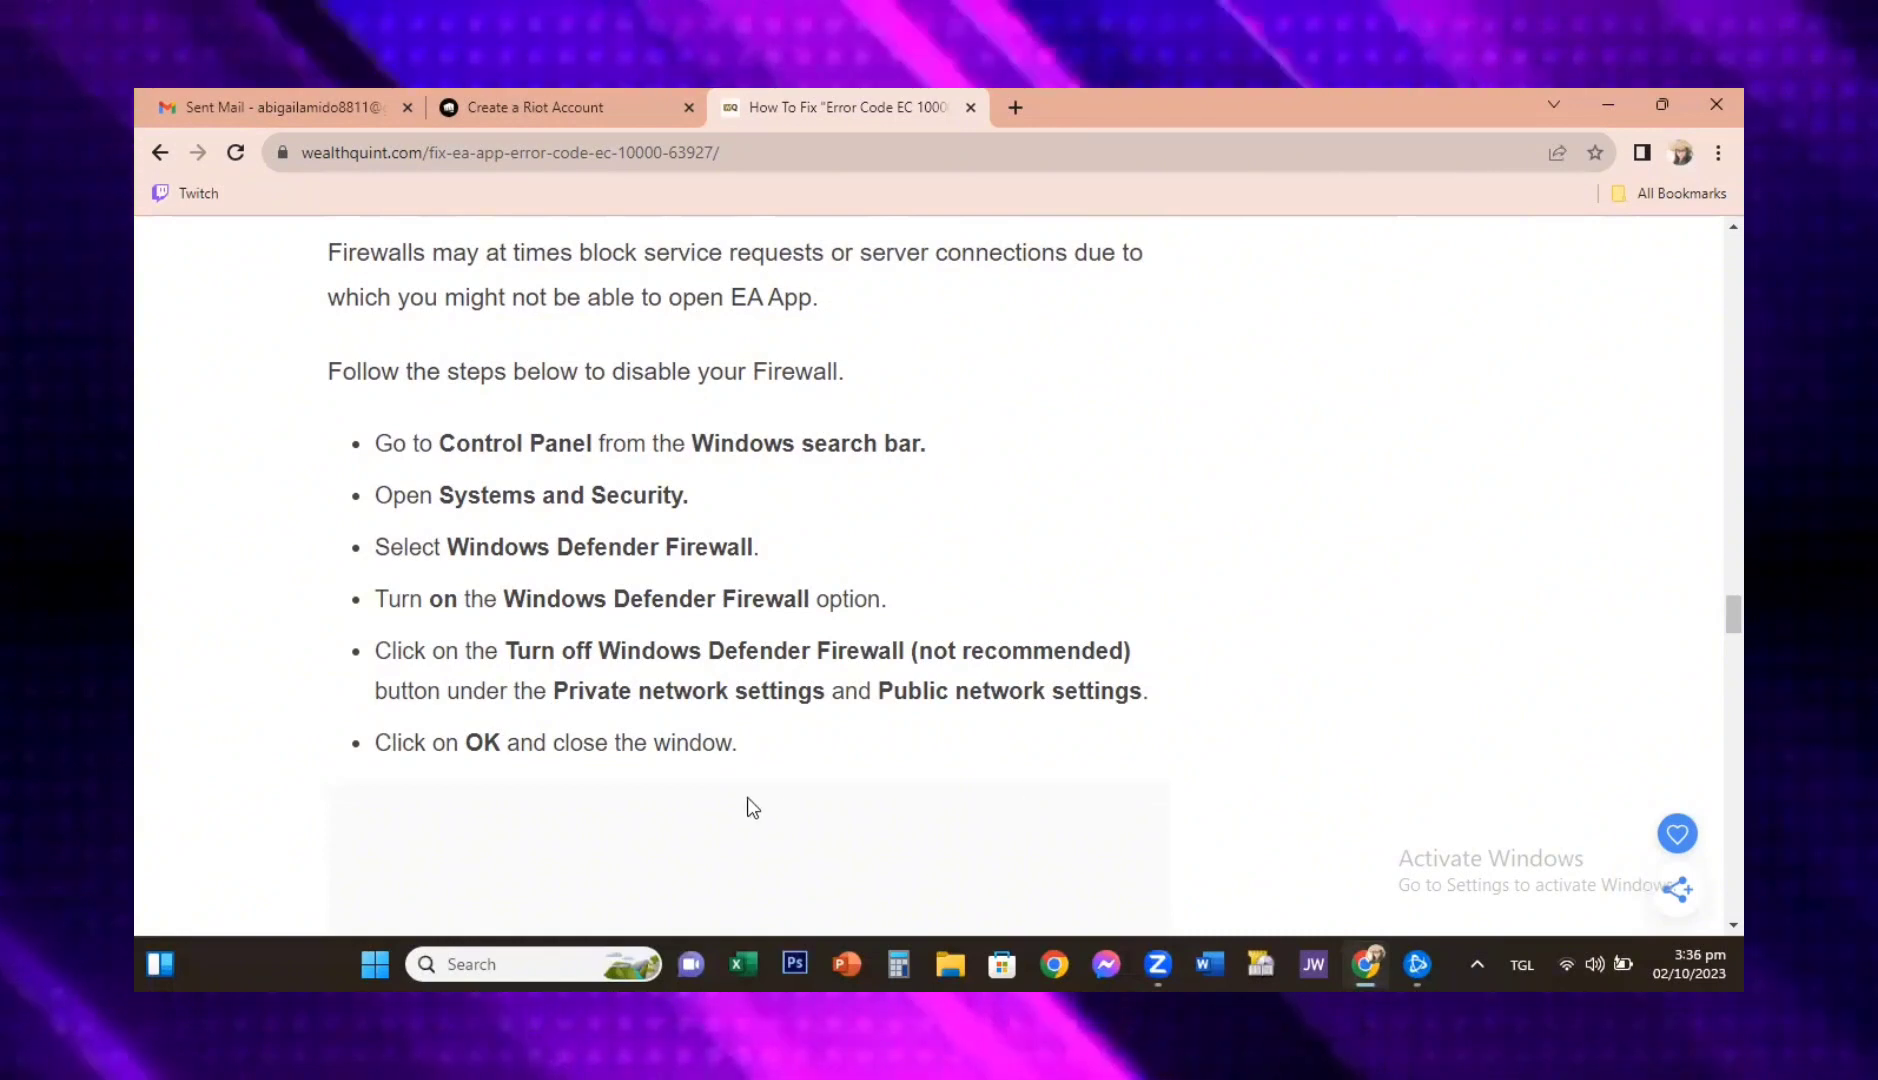
# Search Windows for Control Panel, open it and restore it to a smaller window over the article.
pyautogui.click(480, 964)
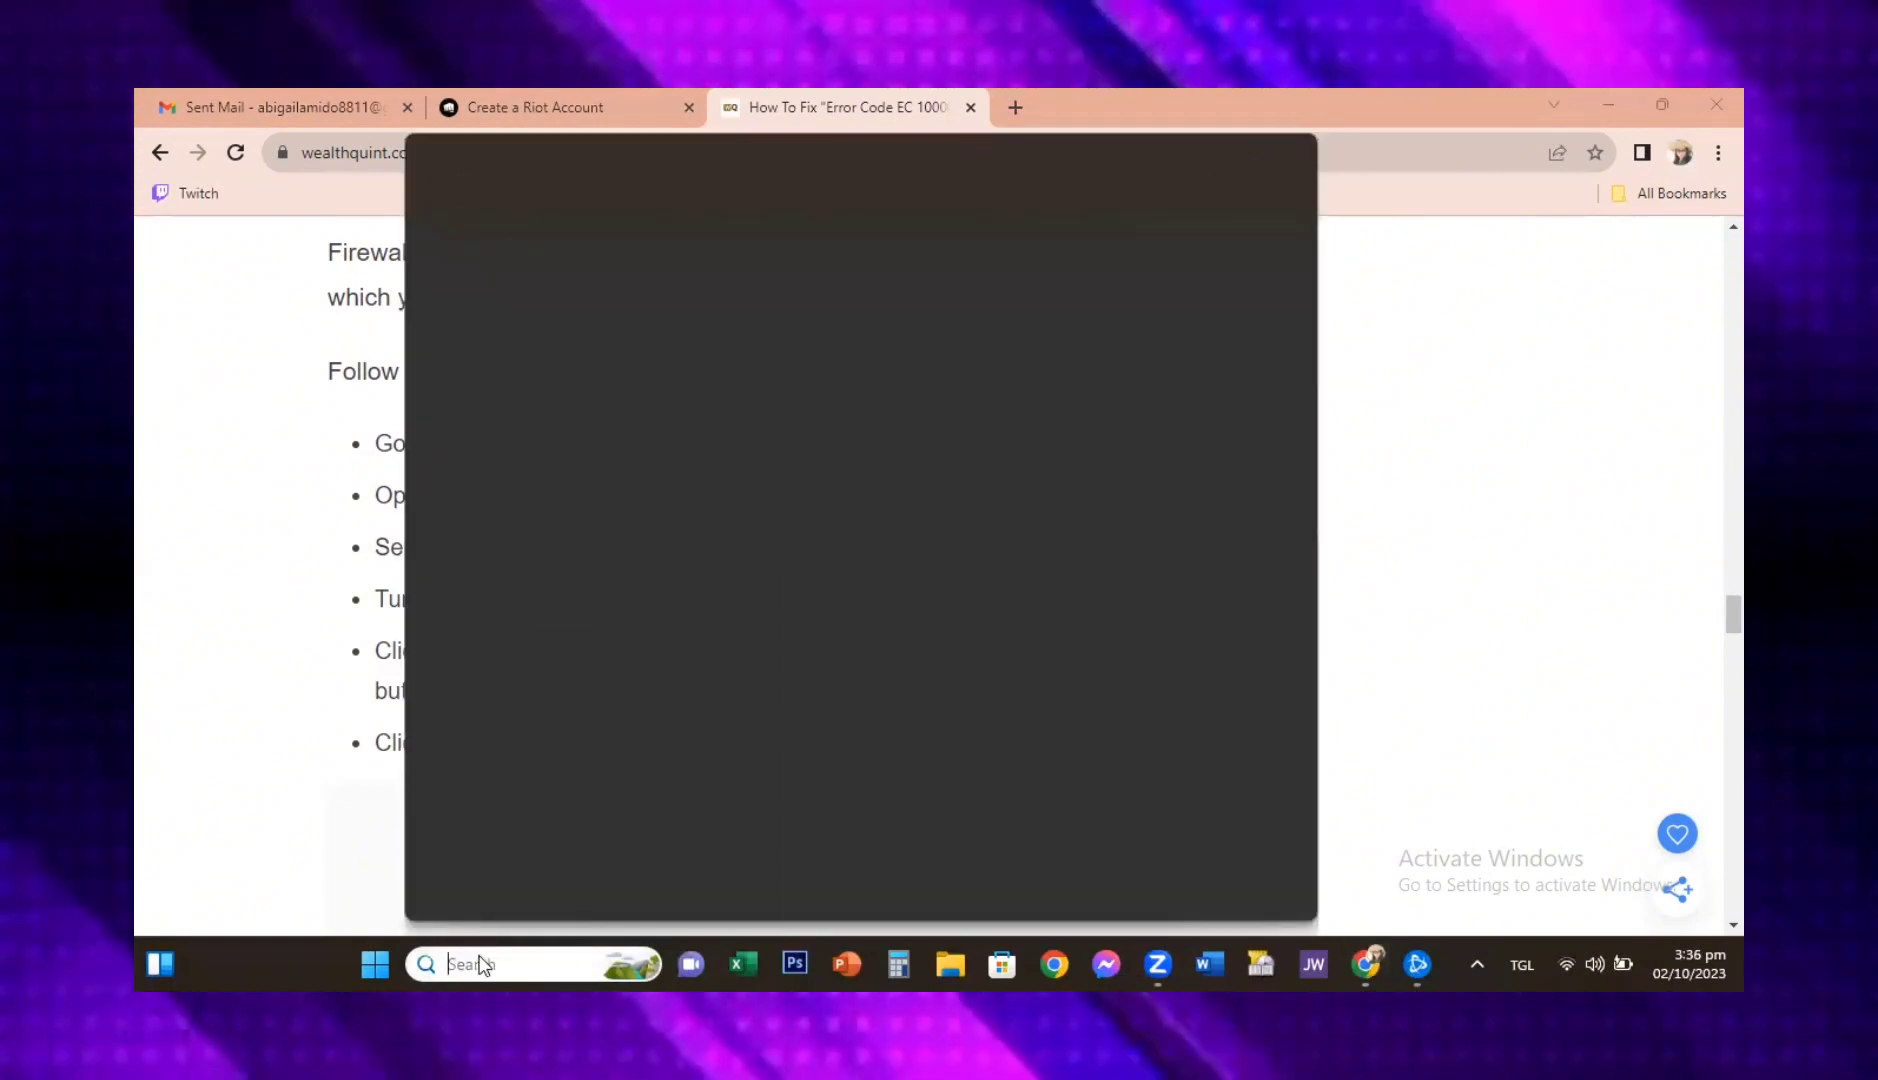
pyautogui.write('contr')
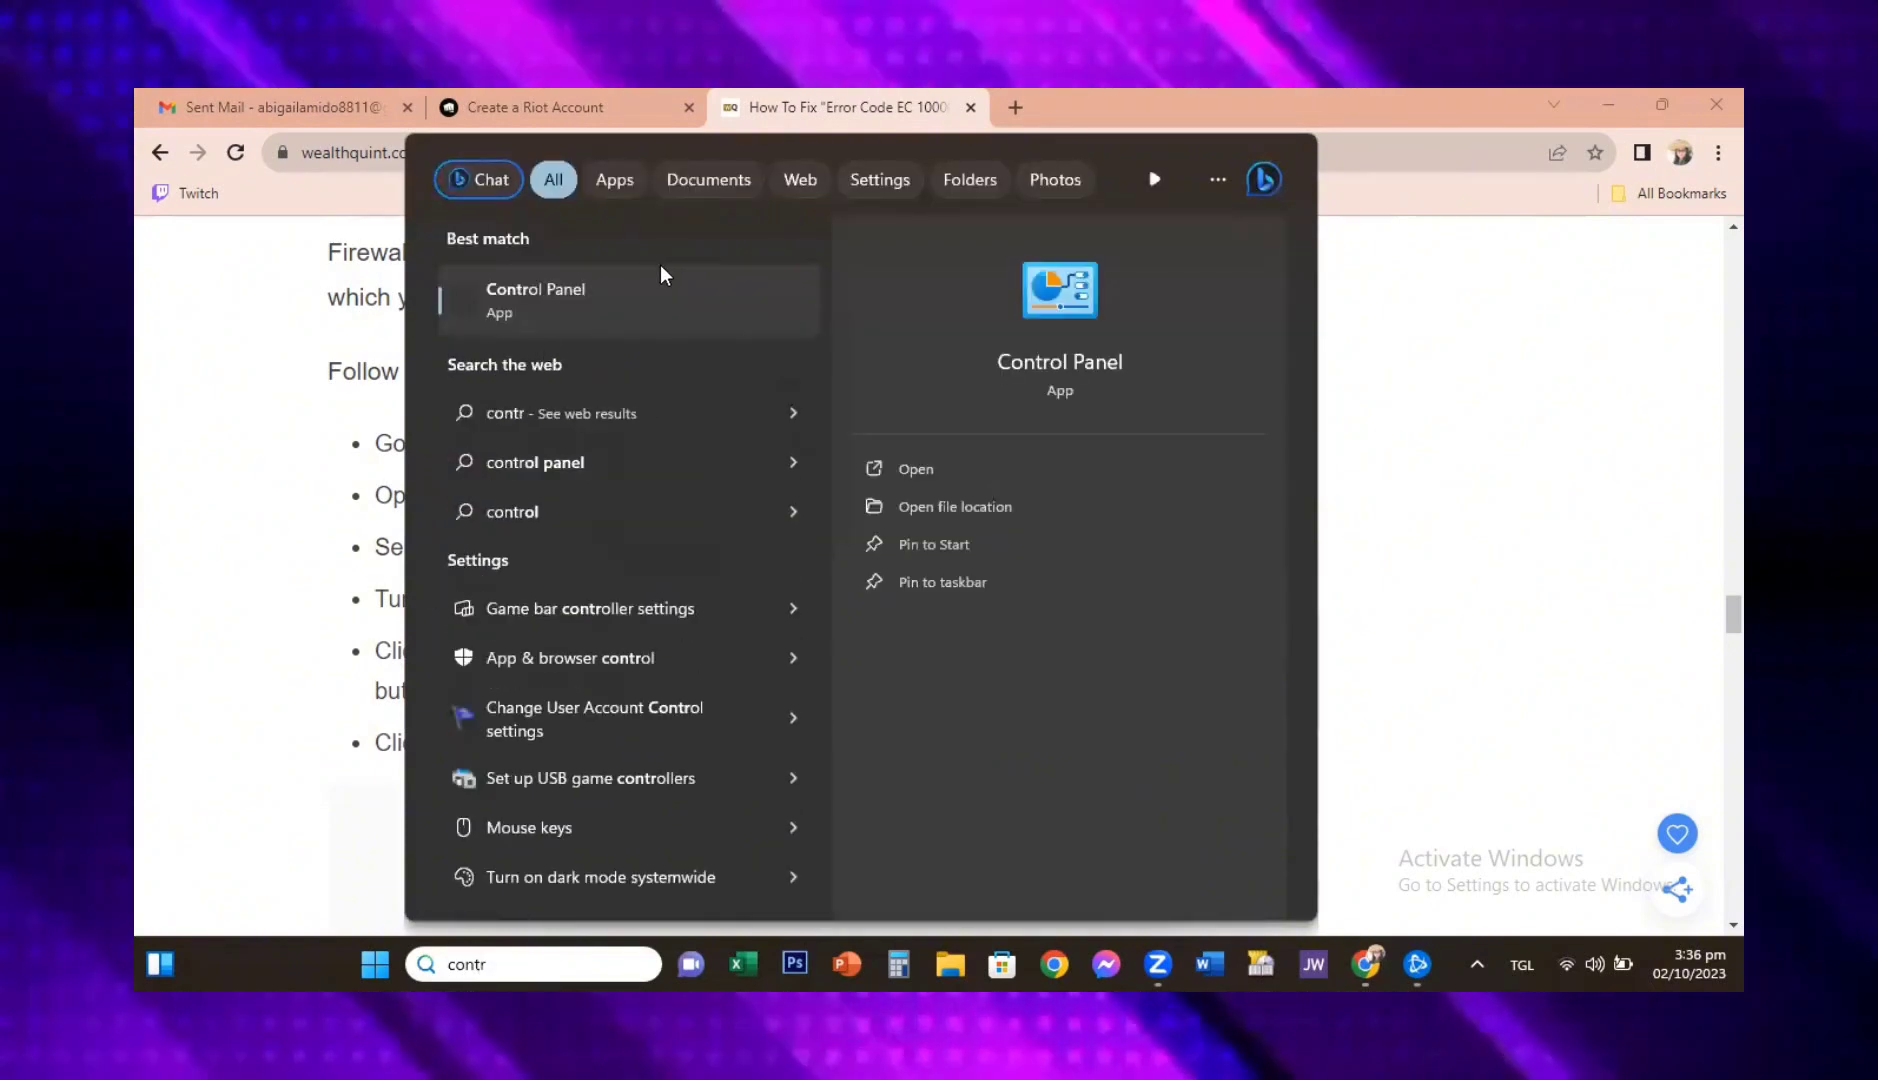
pyautogui.click(891, 467)
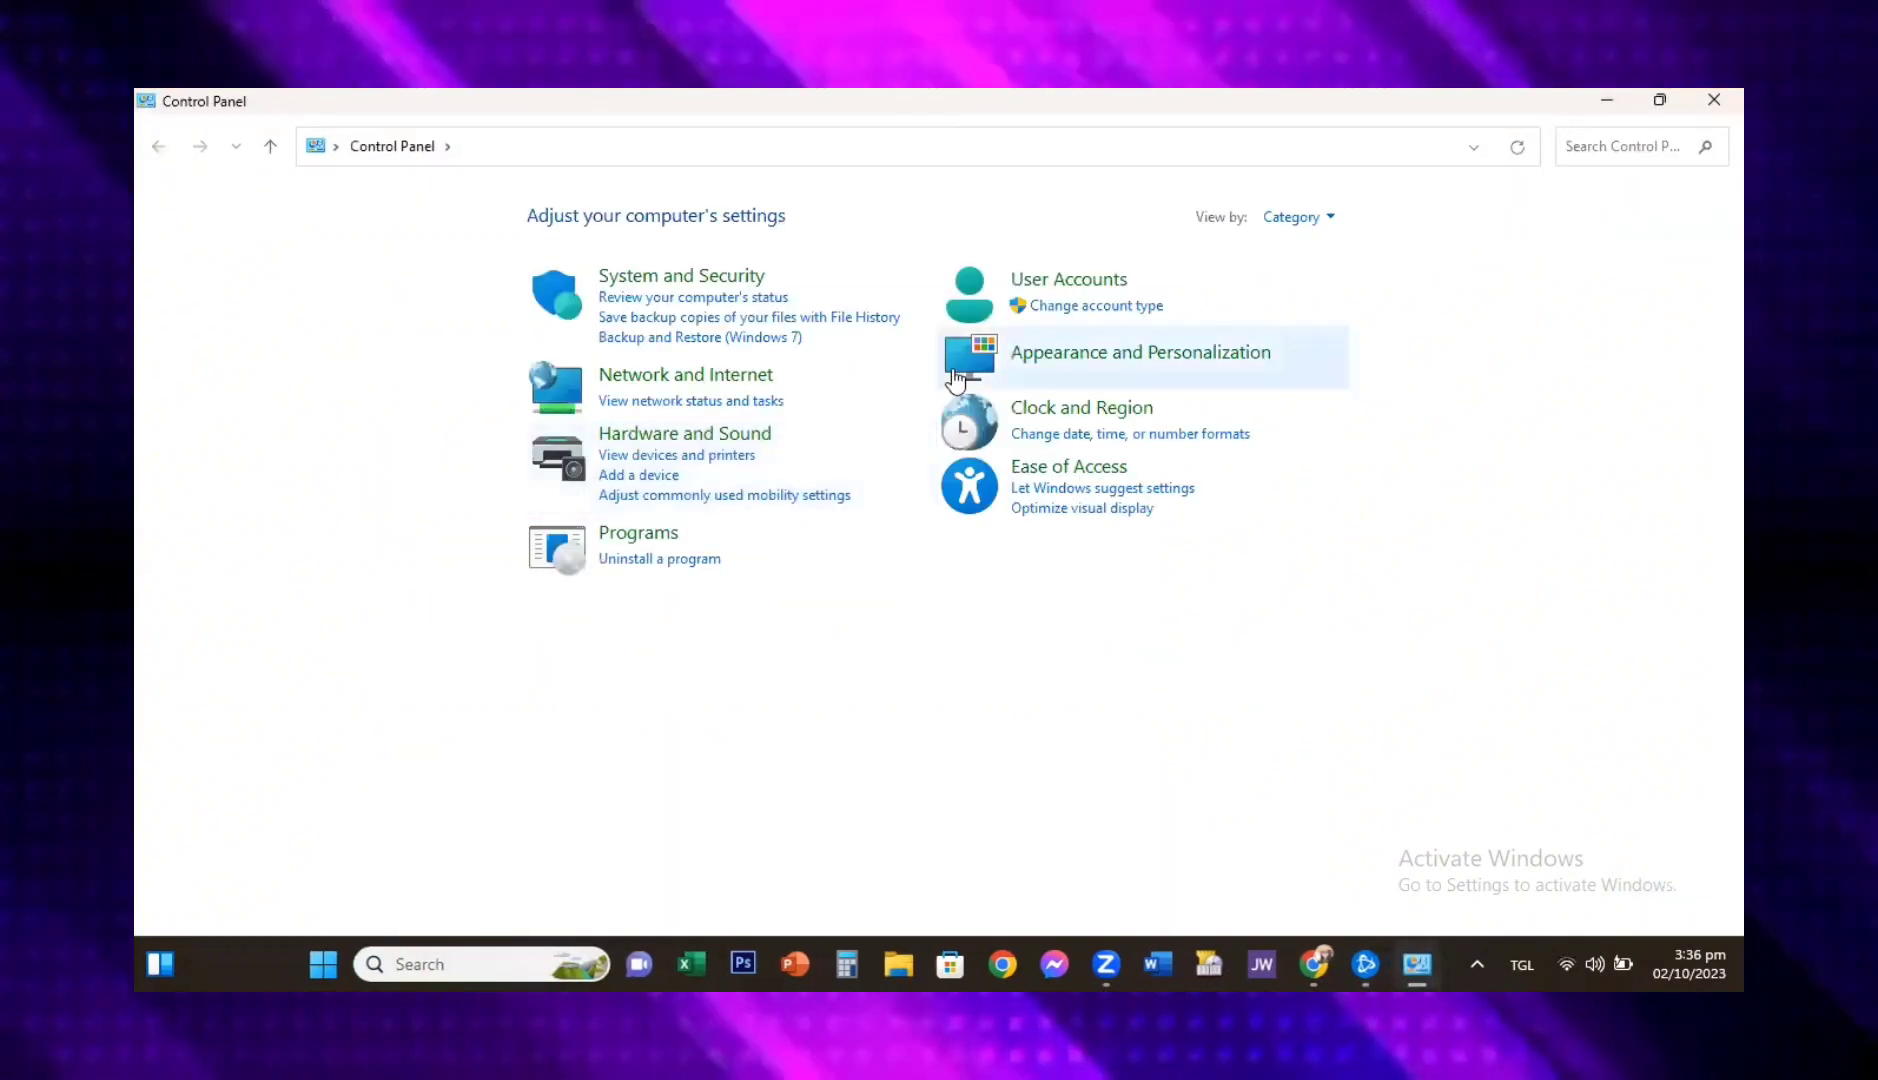
pyautogui.click(1662, 100)
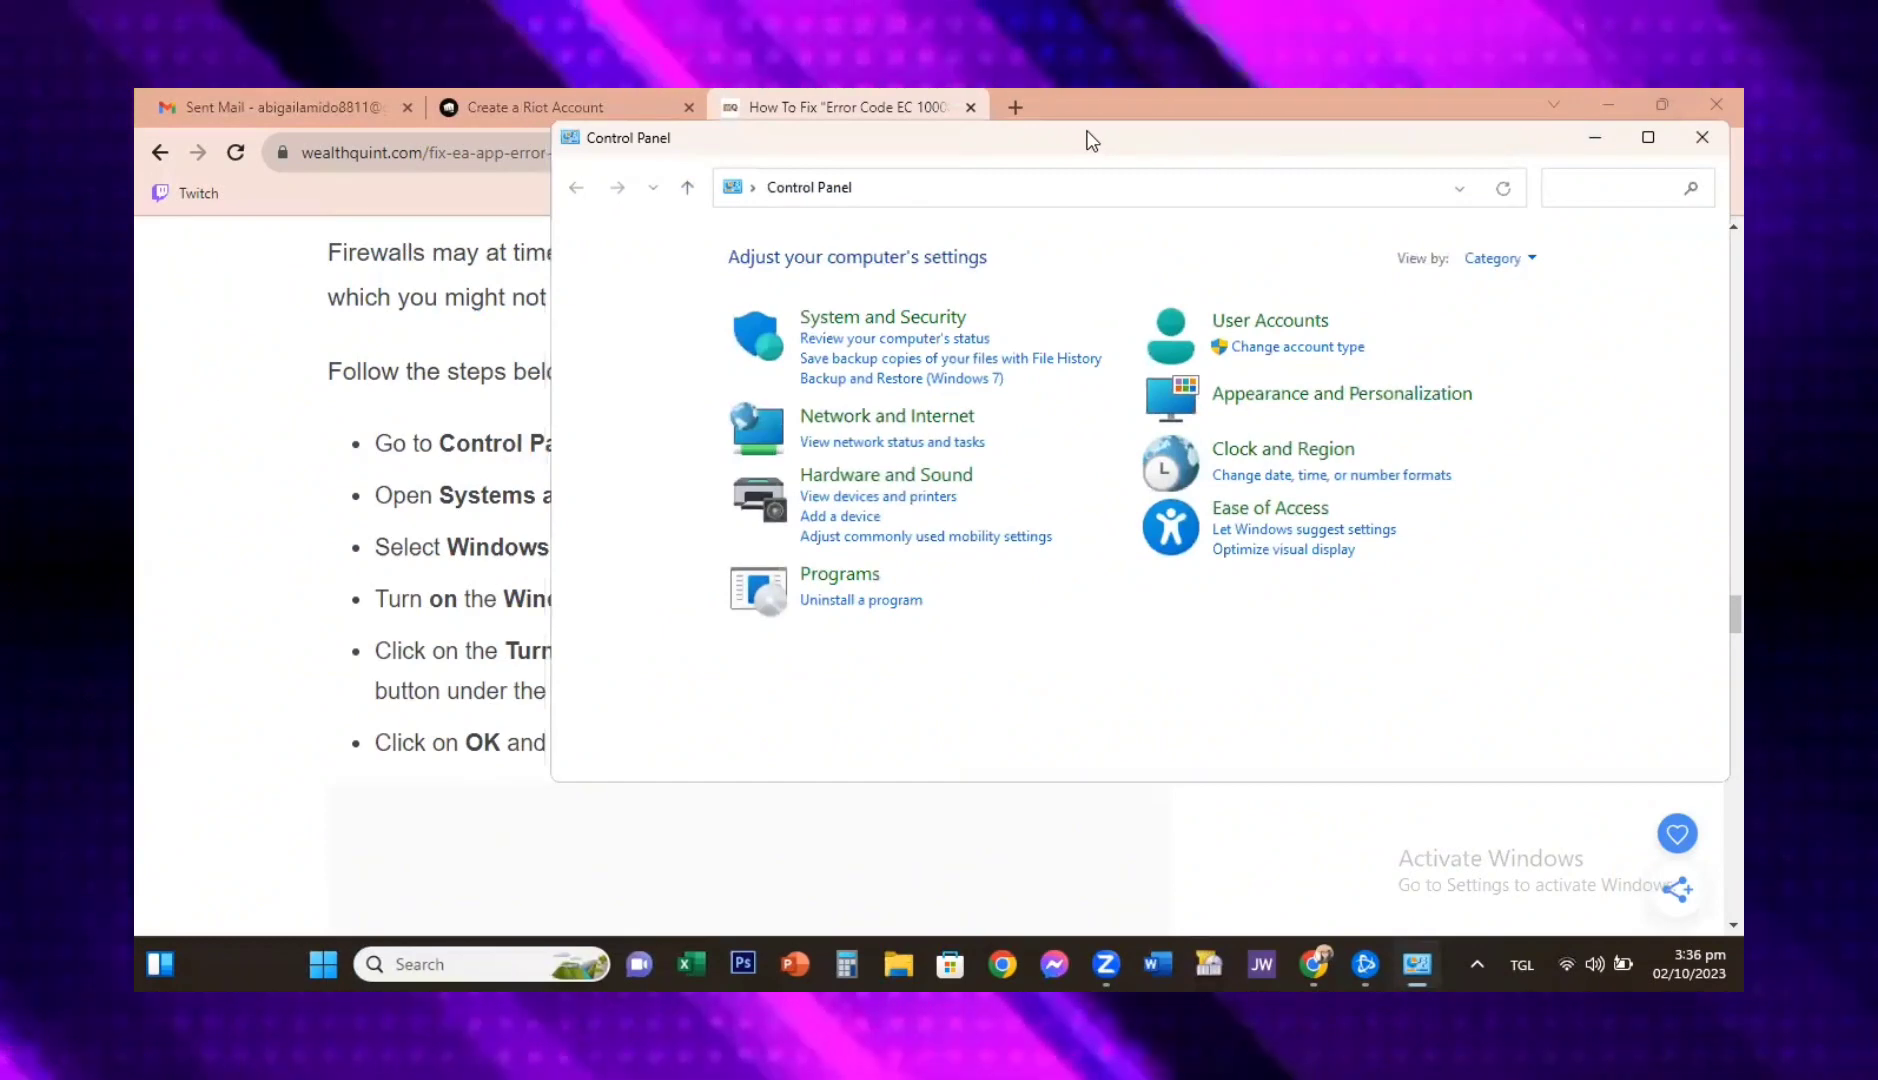
pyautogui.moveTo(1090, 140); pyautogui.dragTo(1184, 196)
# Open the Windows Defender Firewall on/off settings within System and Security.
pyautogui.click(1002, 396)
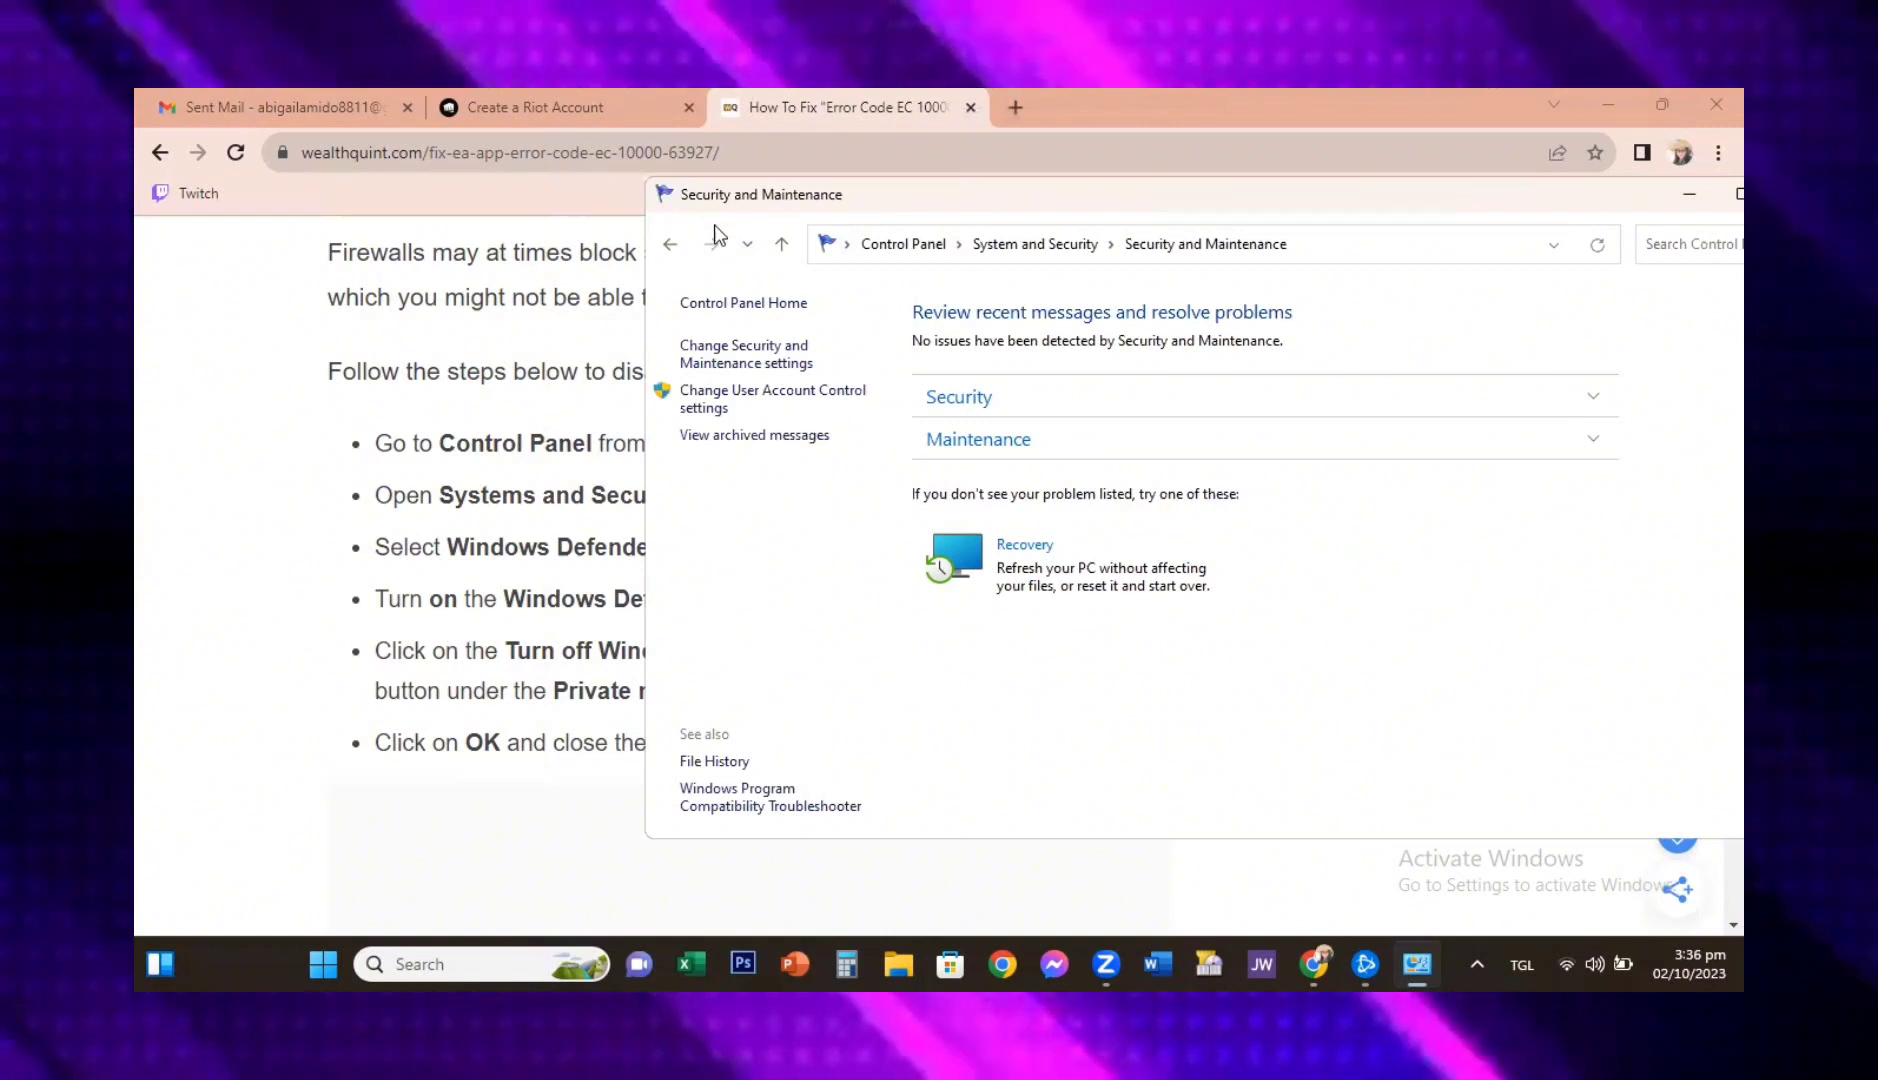
pyautogui.click(672, 250)
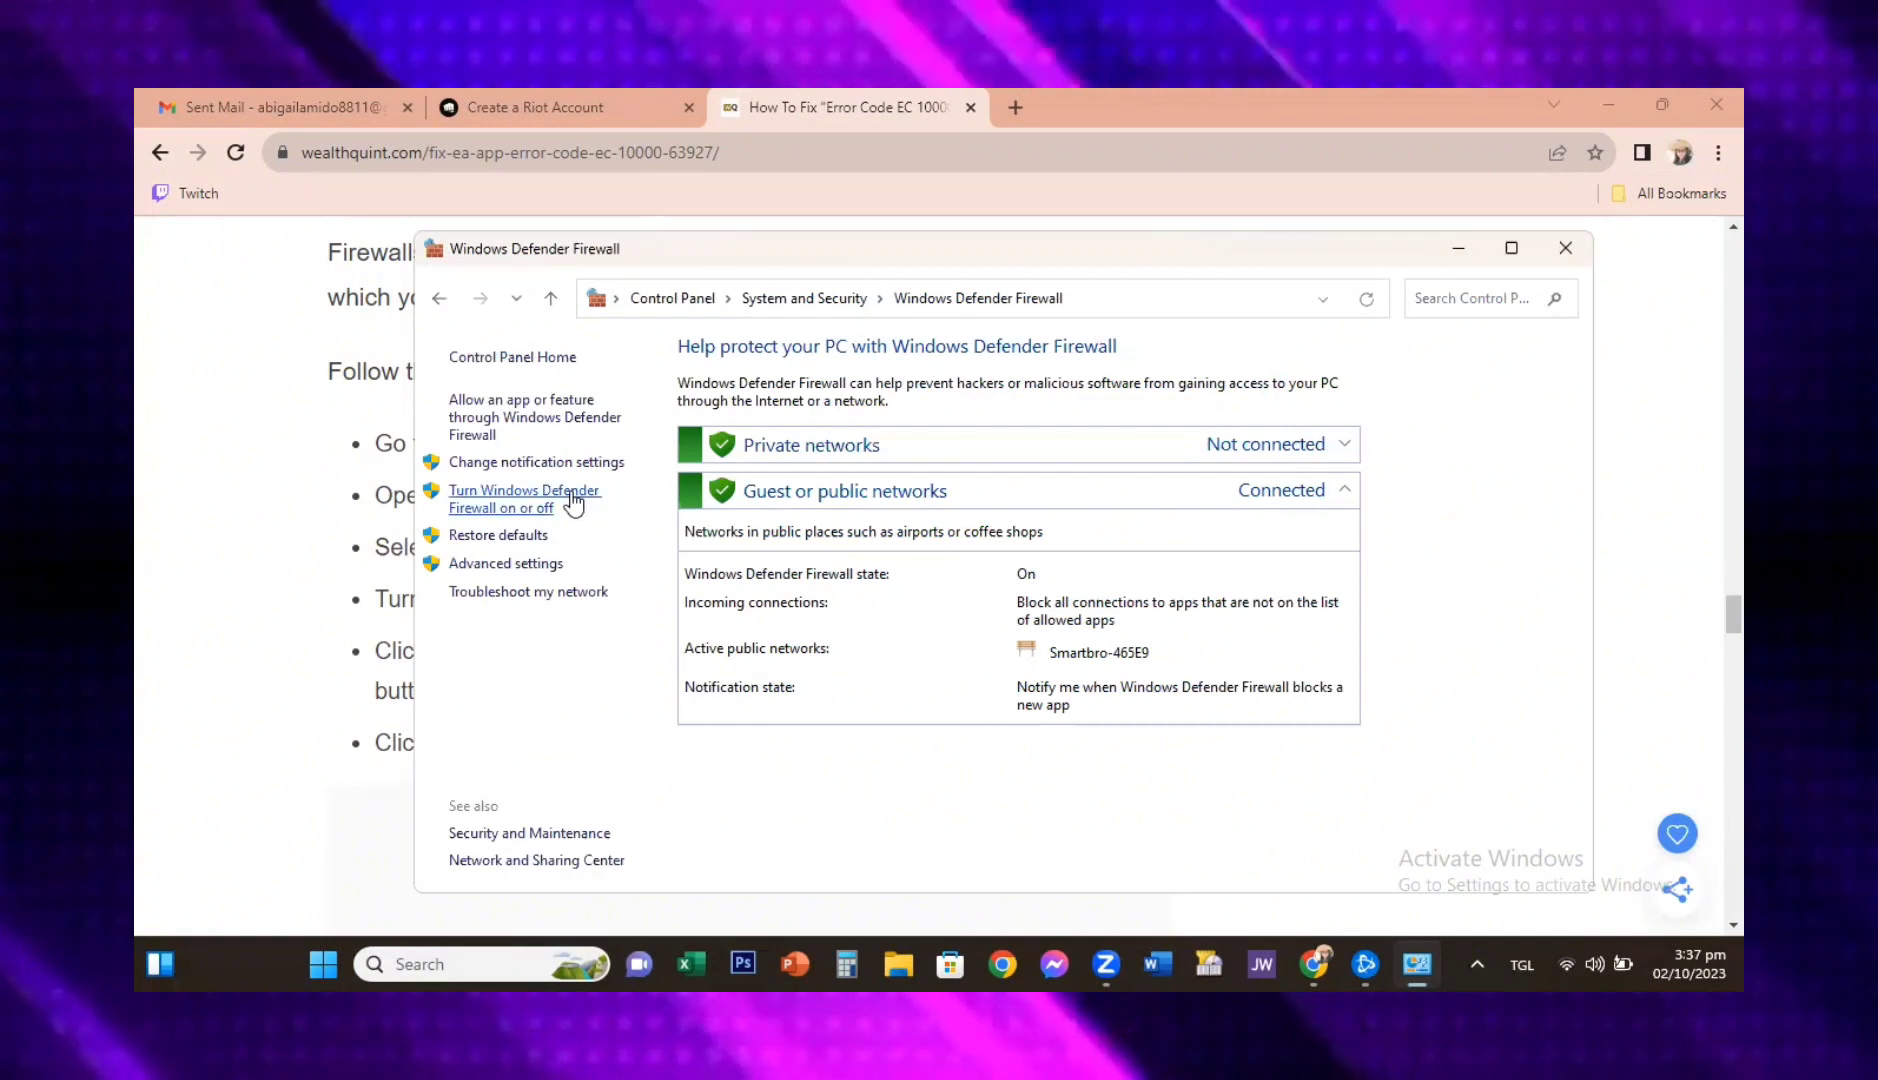
pyautogui.click(575, 500)
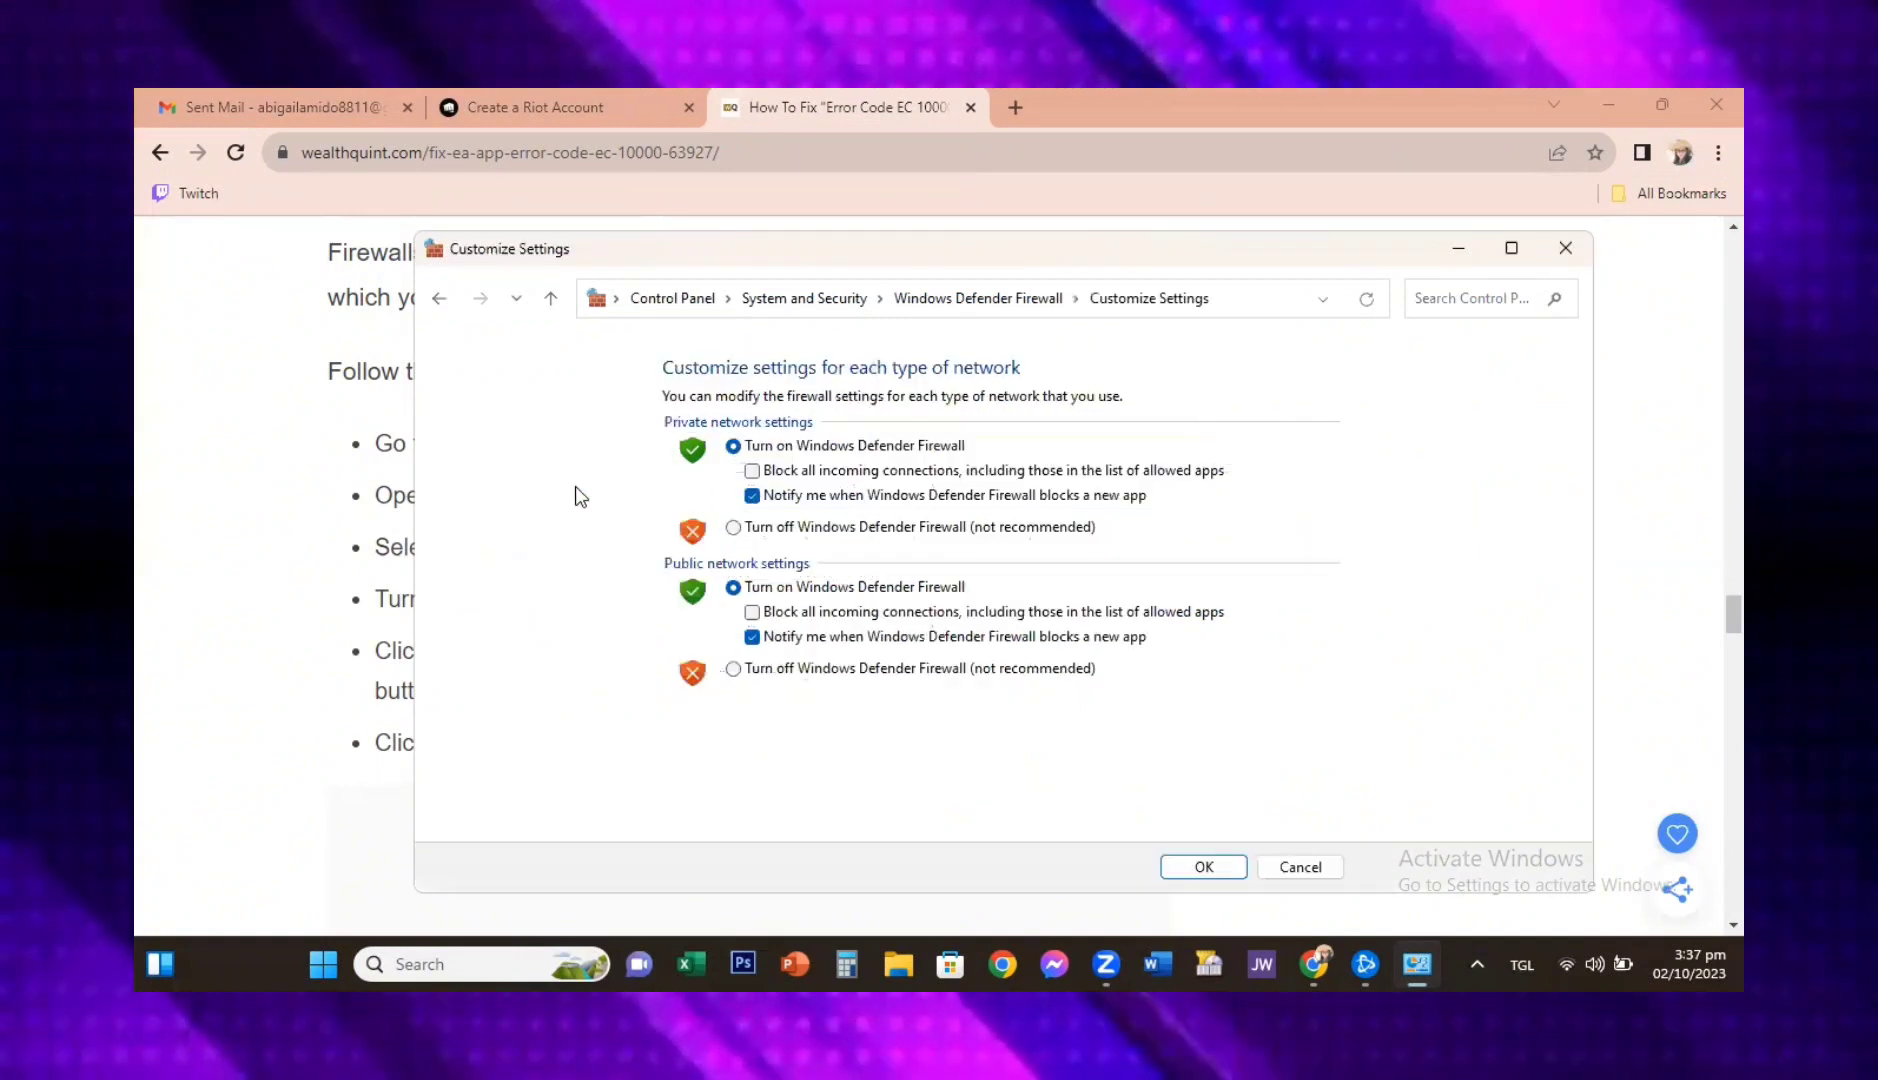
# Turn off Windows Defender Firewall for both private and public networks, apply the settings and close the window.
pyautogui.click(751, 494)
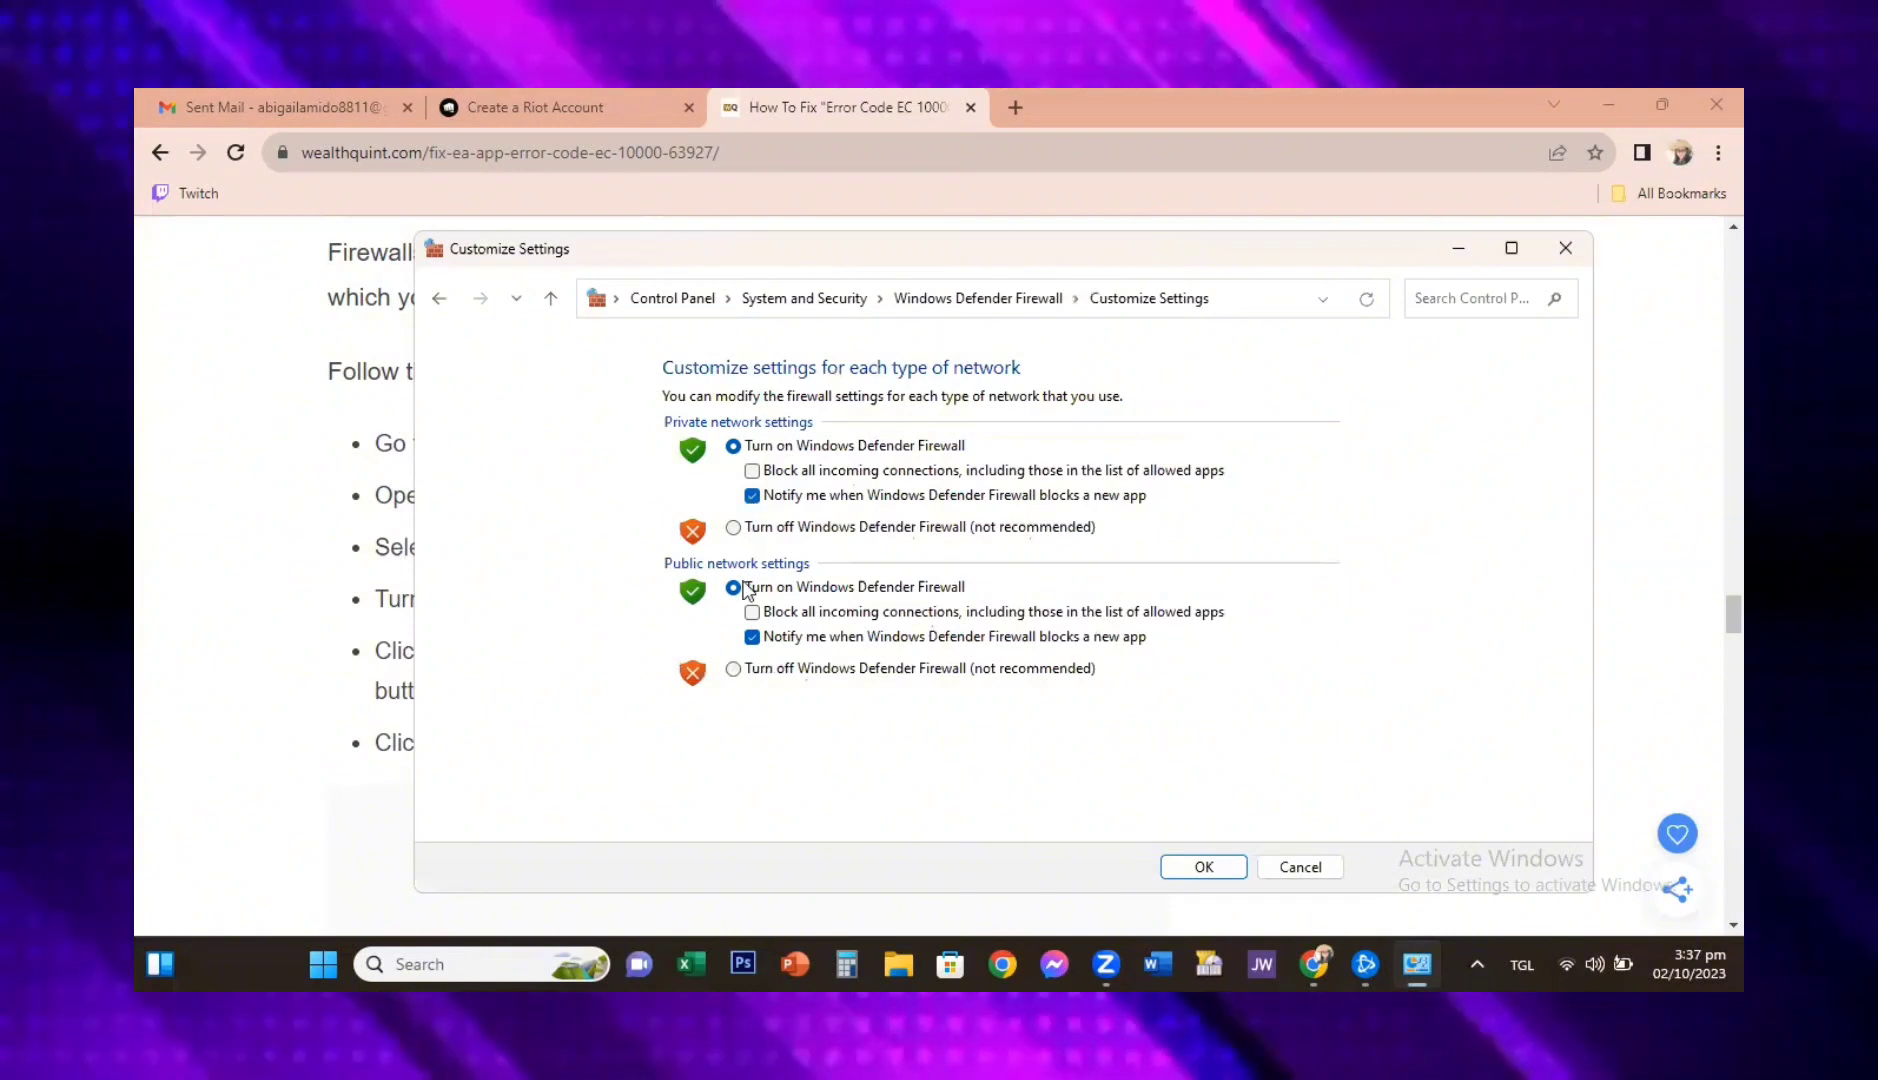
pyautogui.click(734, 670)
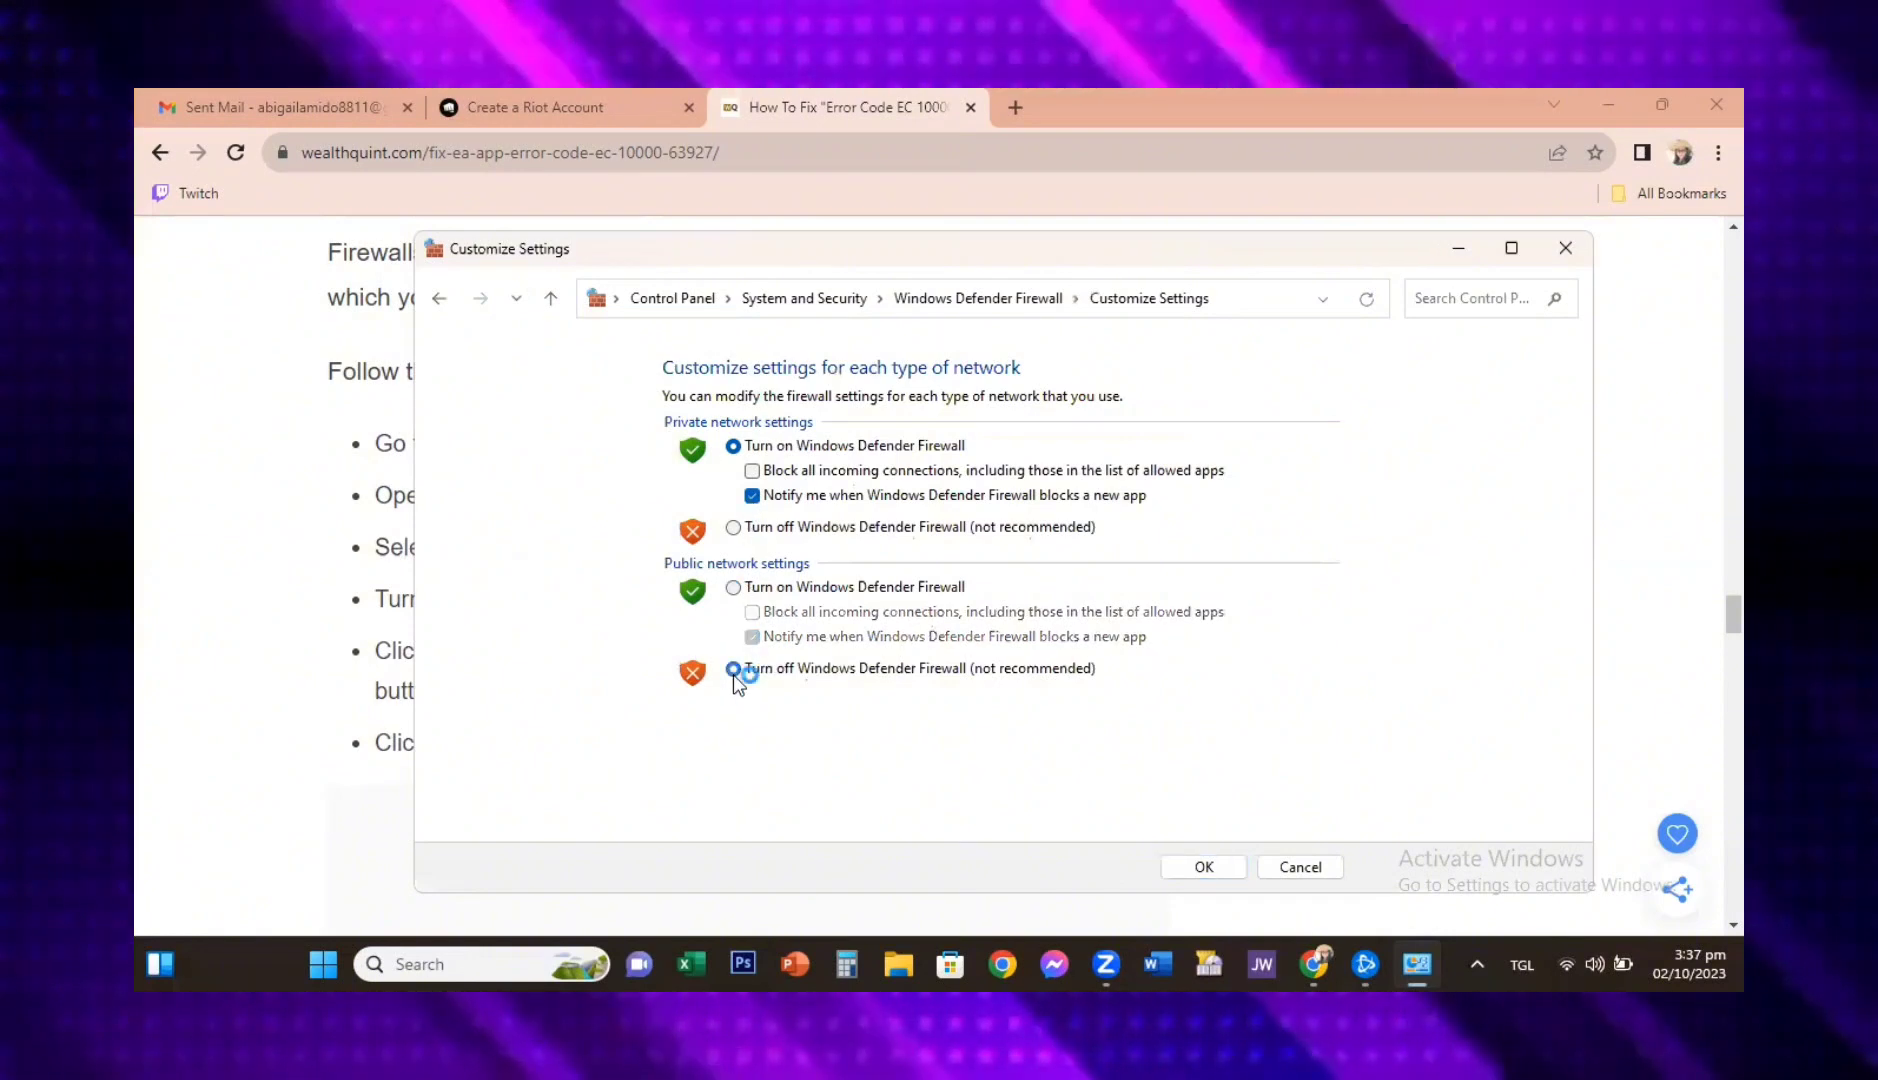
pyautogui.click(734, 536)
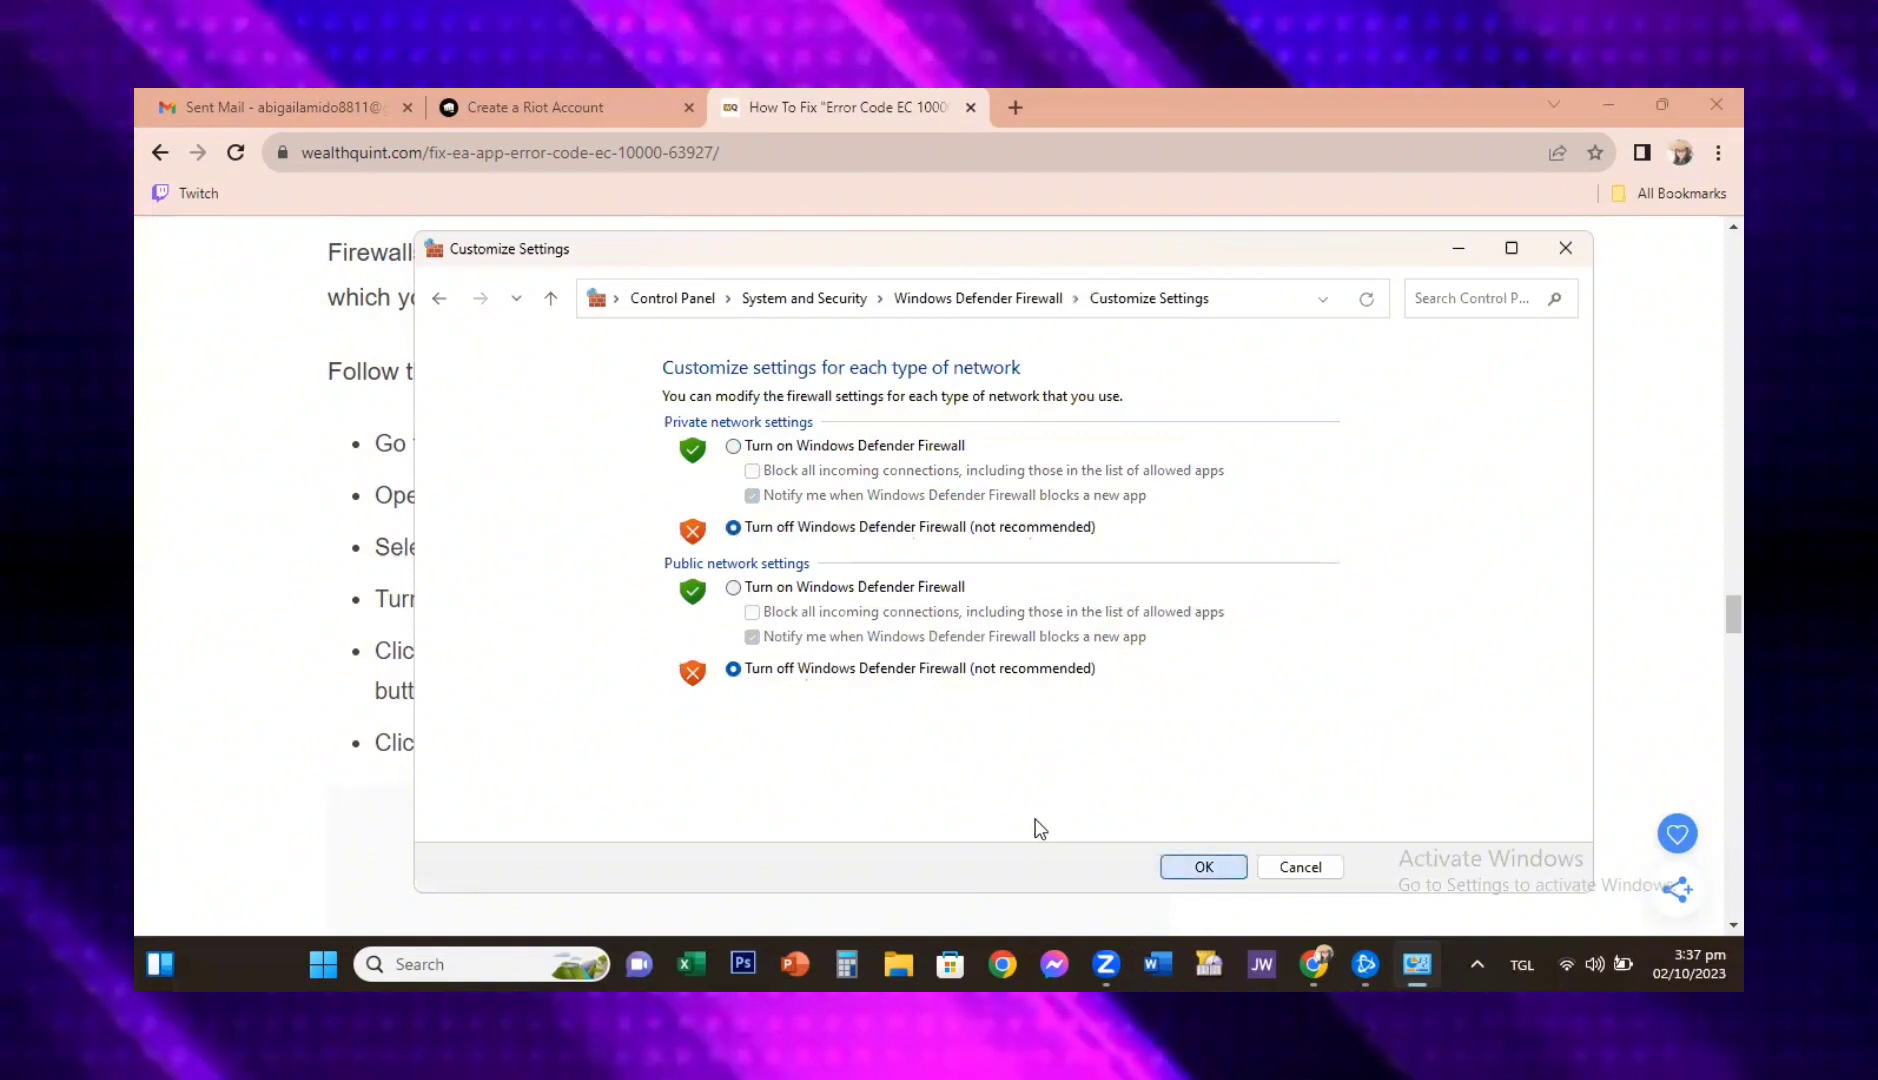
pyautogui.press('Return')
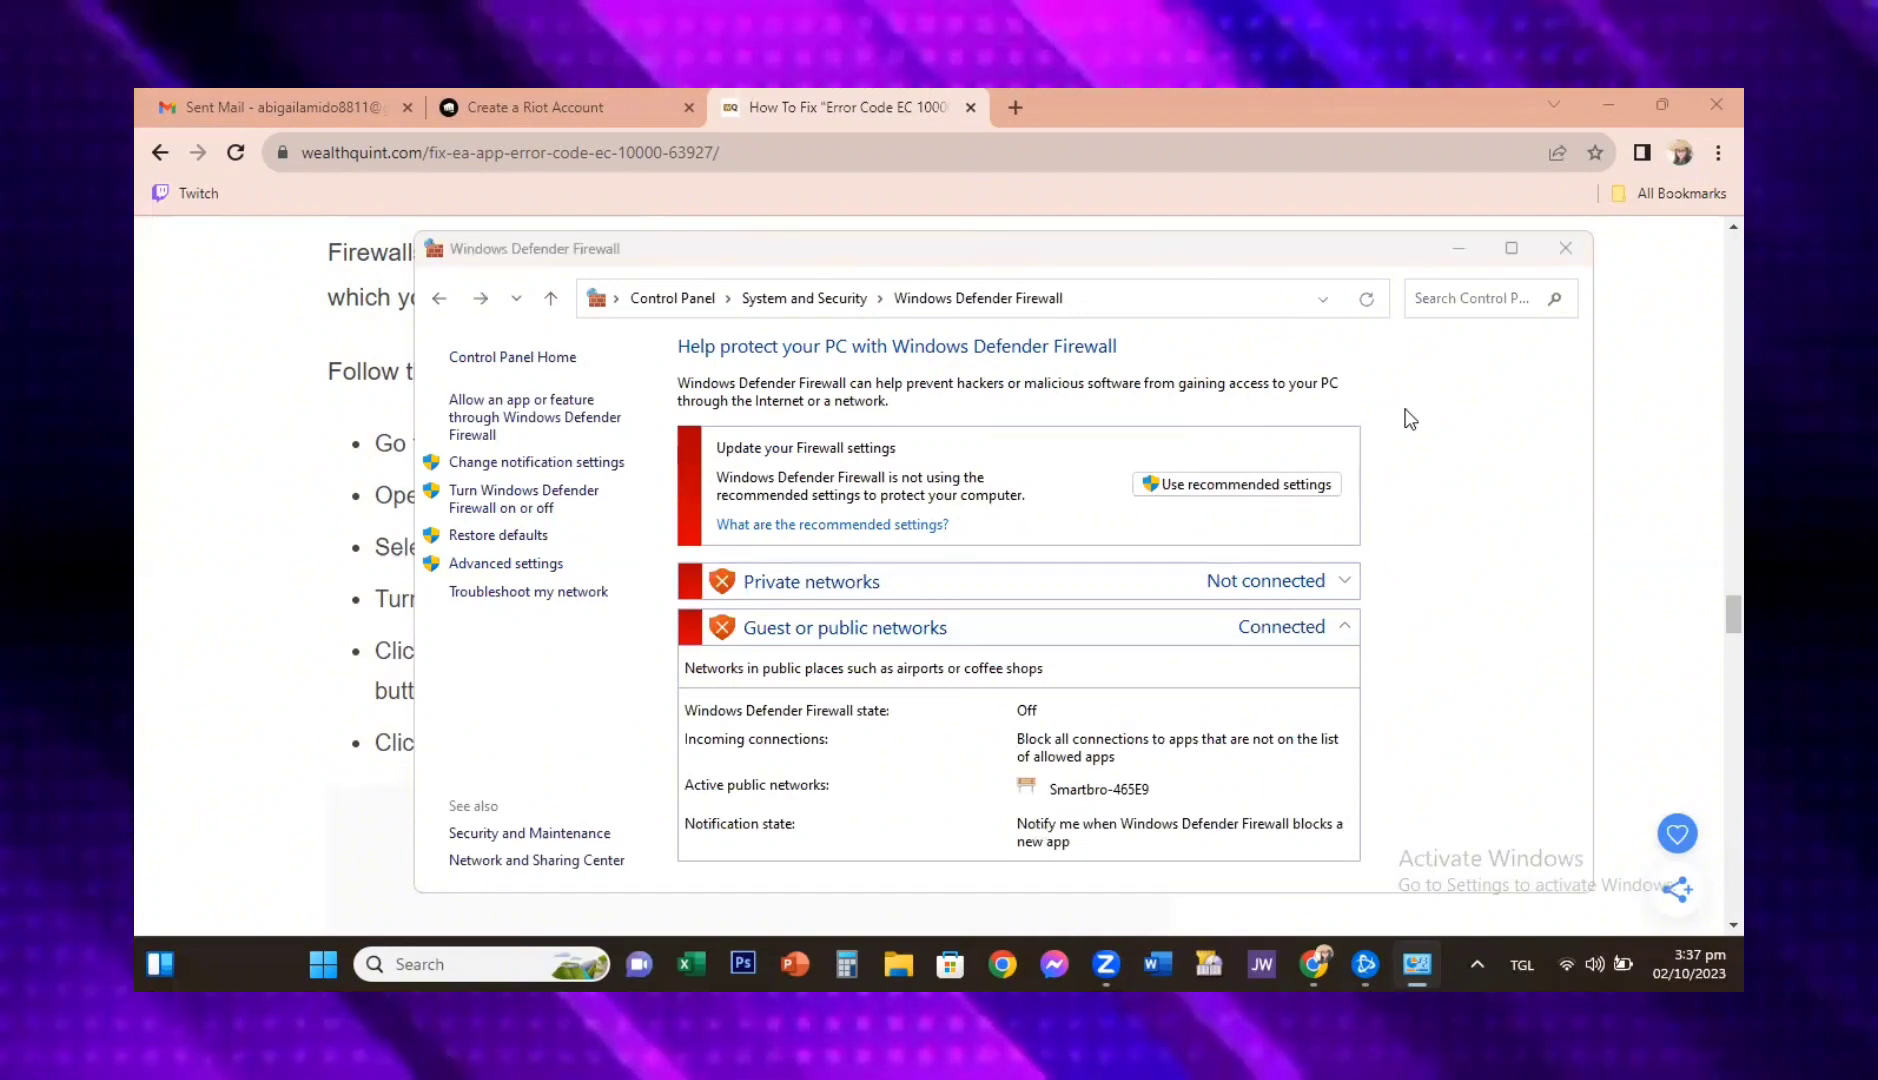
pyautogui.hotkey('alt', 'F4')
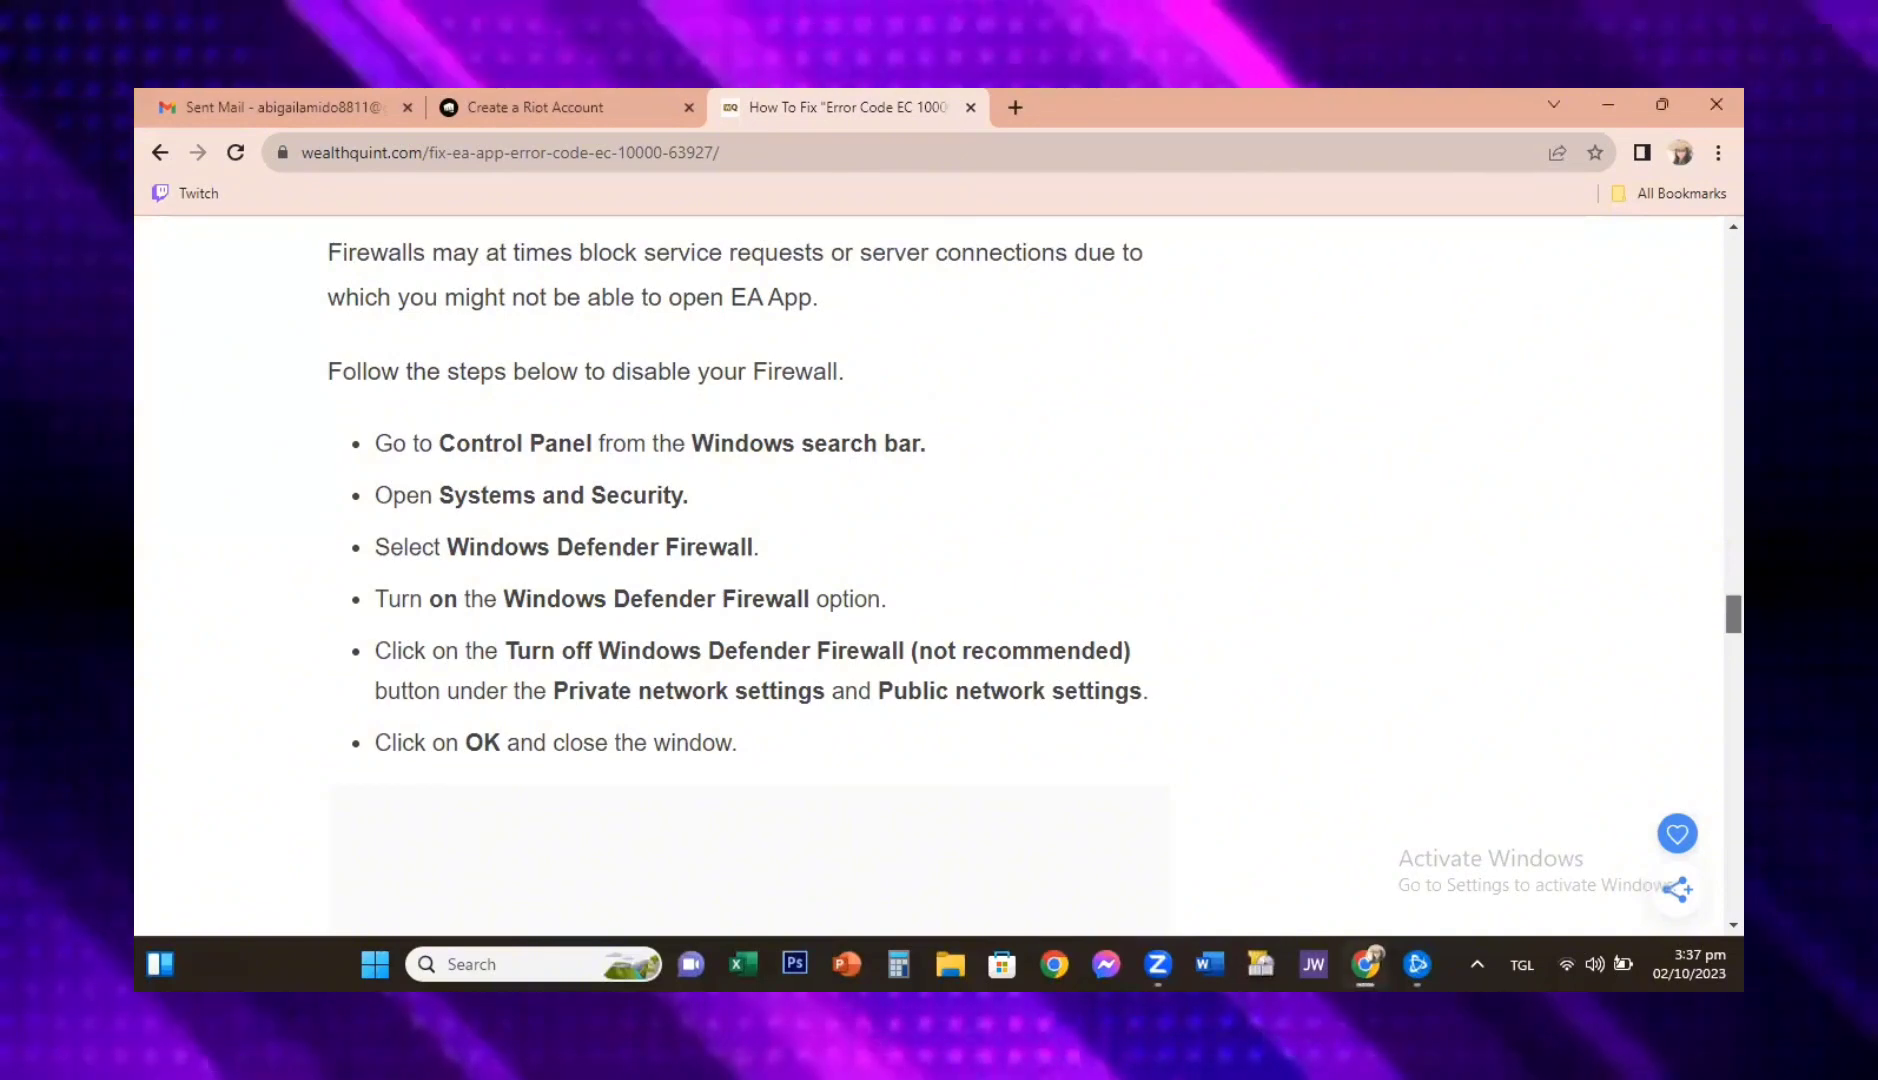
# Read the fourth fix on disabling the VPN and the fifth fix's instructions for changing the DNS settings.
pyautogui.scroll(-10, 930, 575)
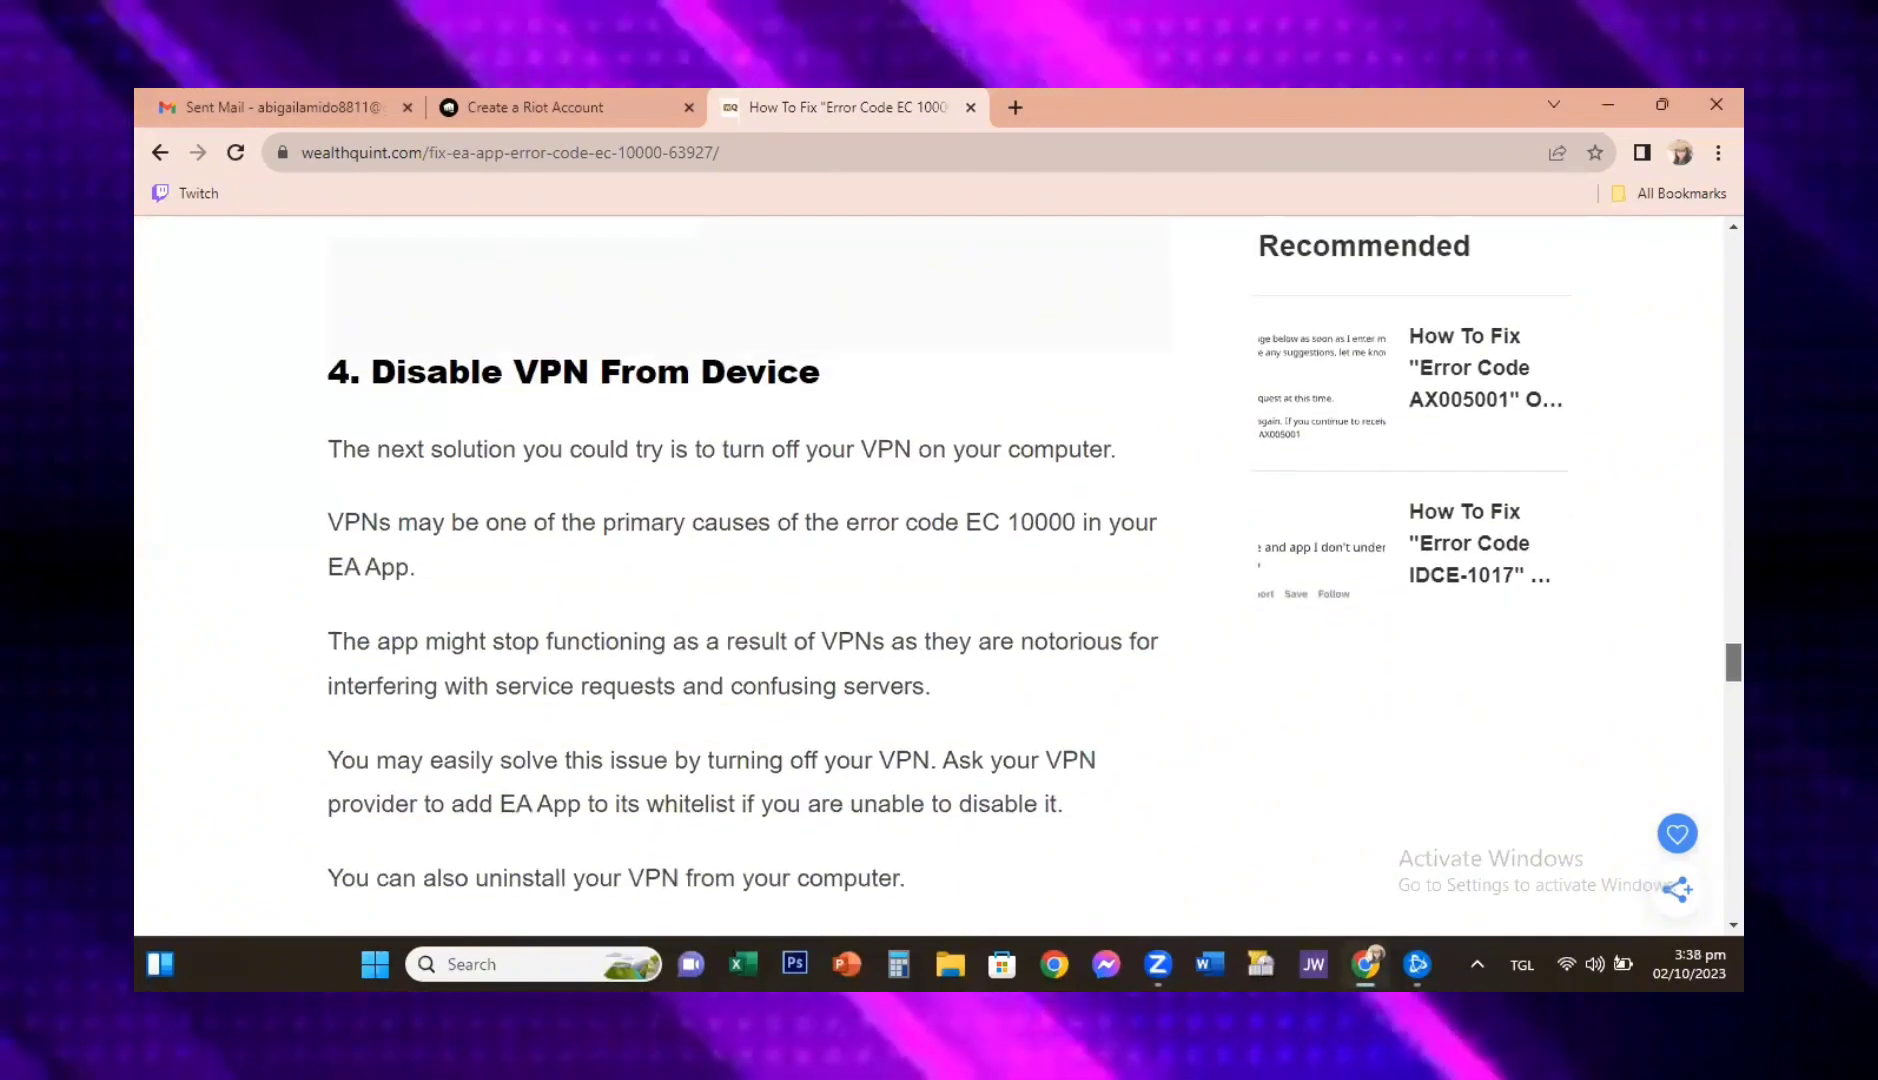
pyautogui.scroll(-1, 930, 575)
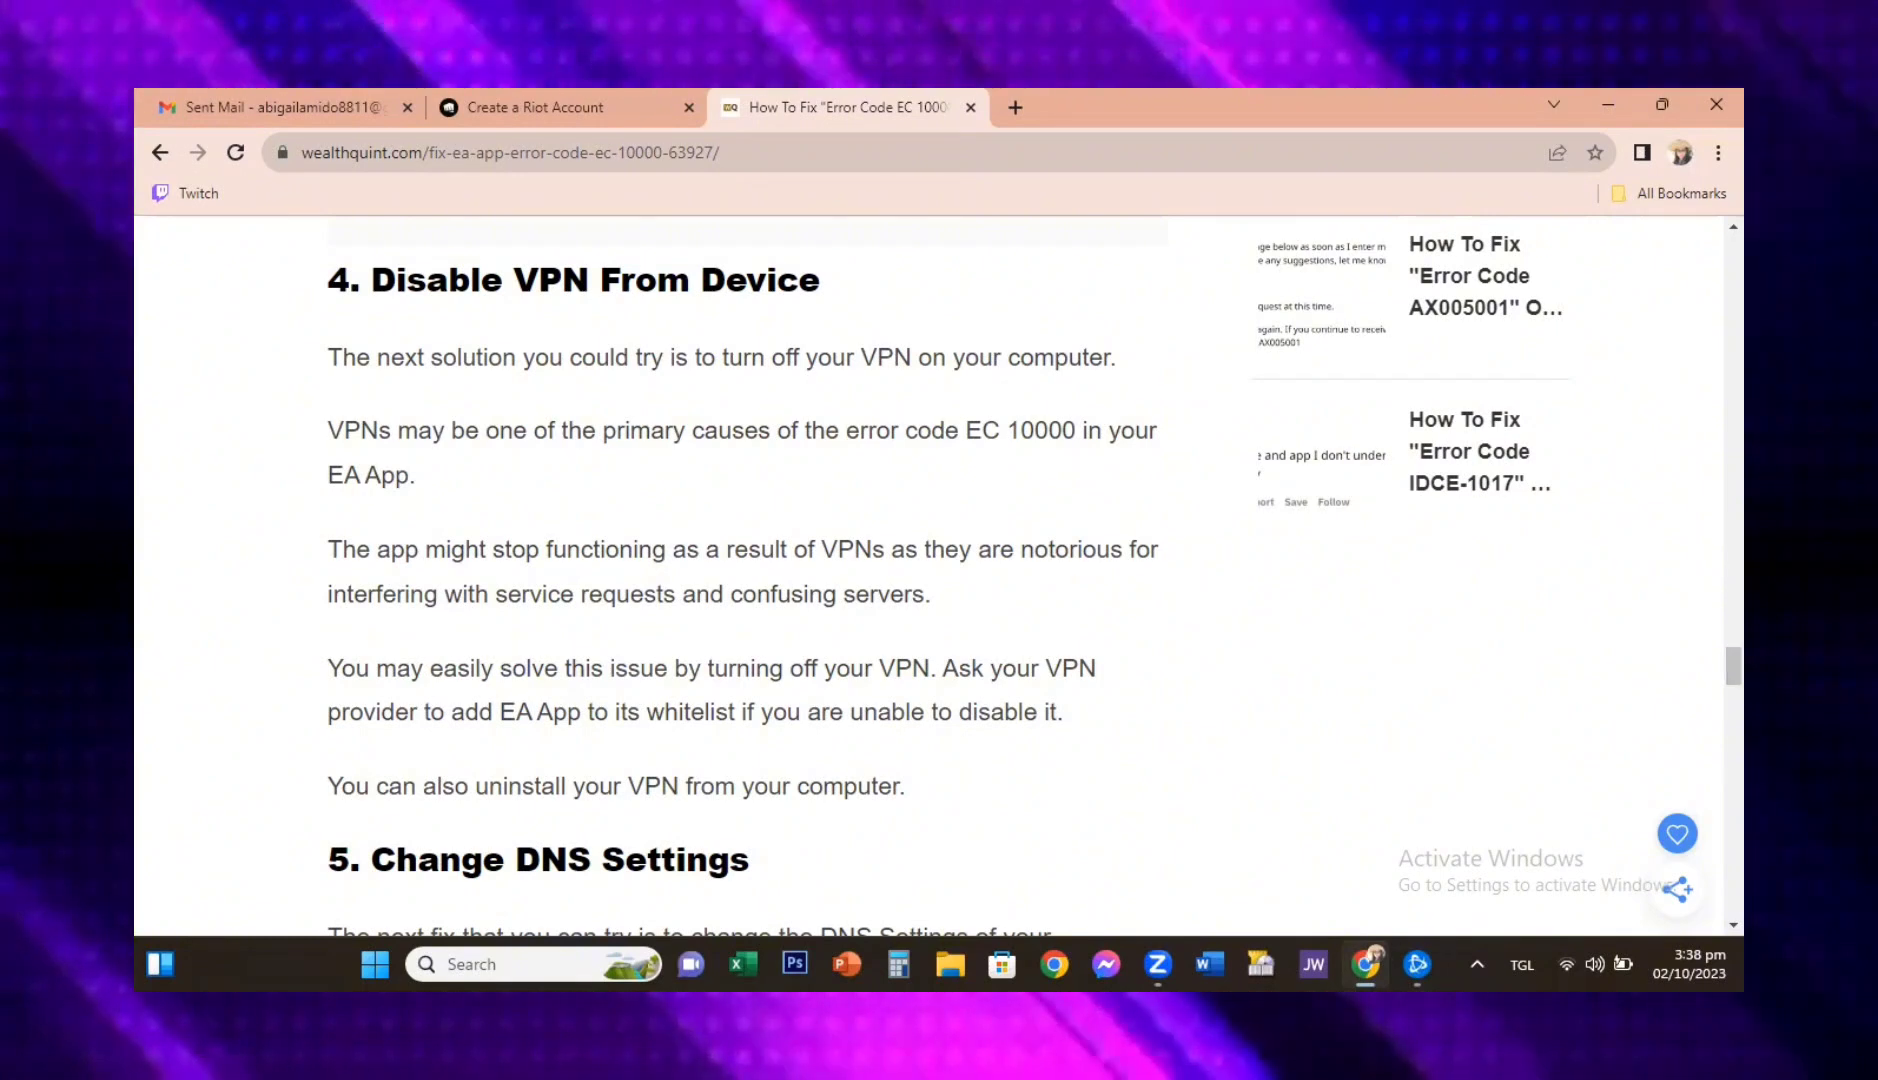
pyautogui.scroll(-6, 750, 575)
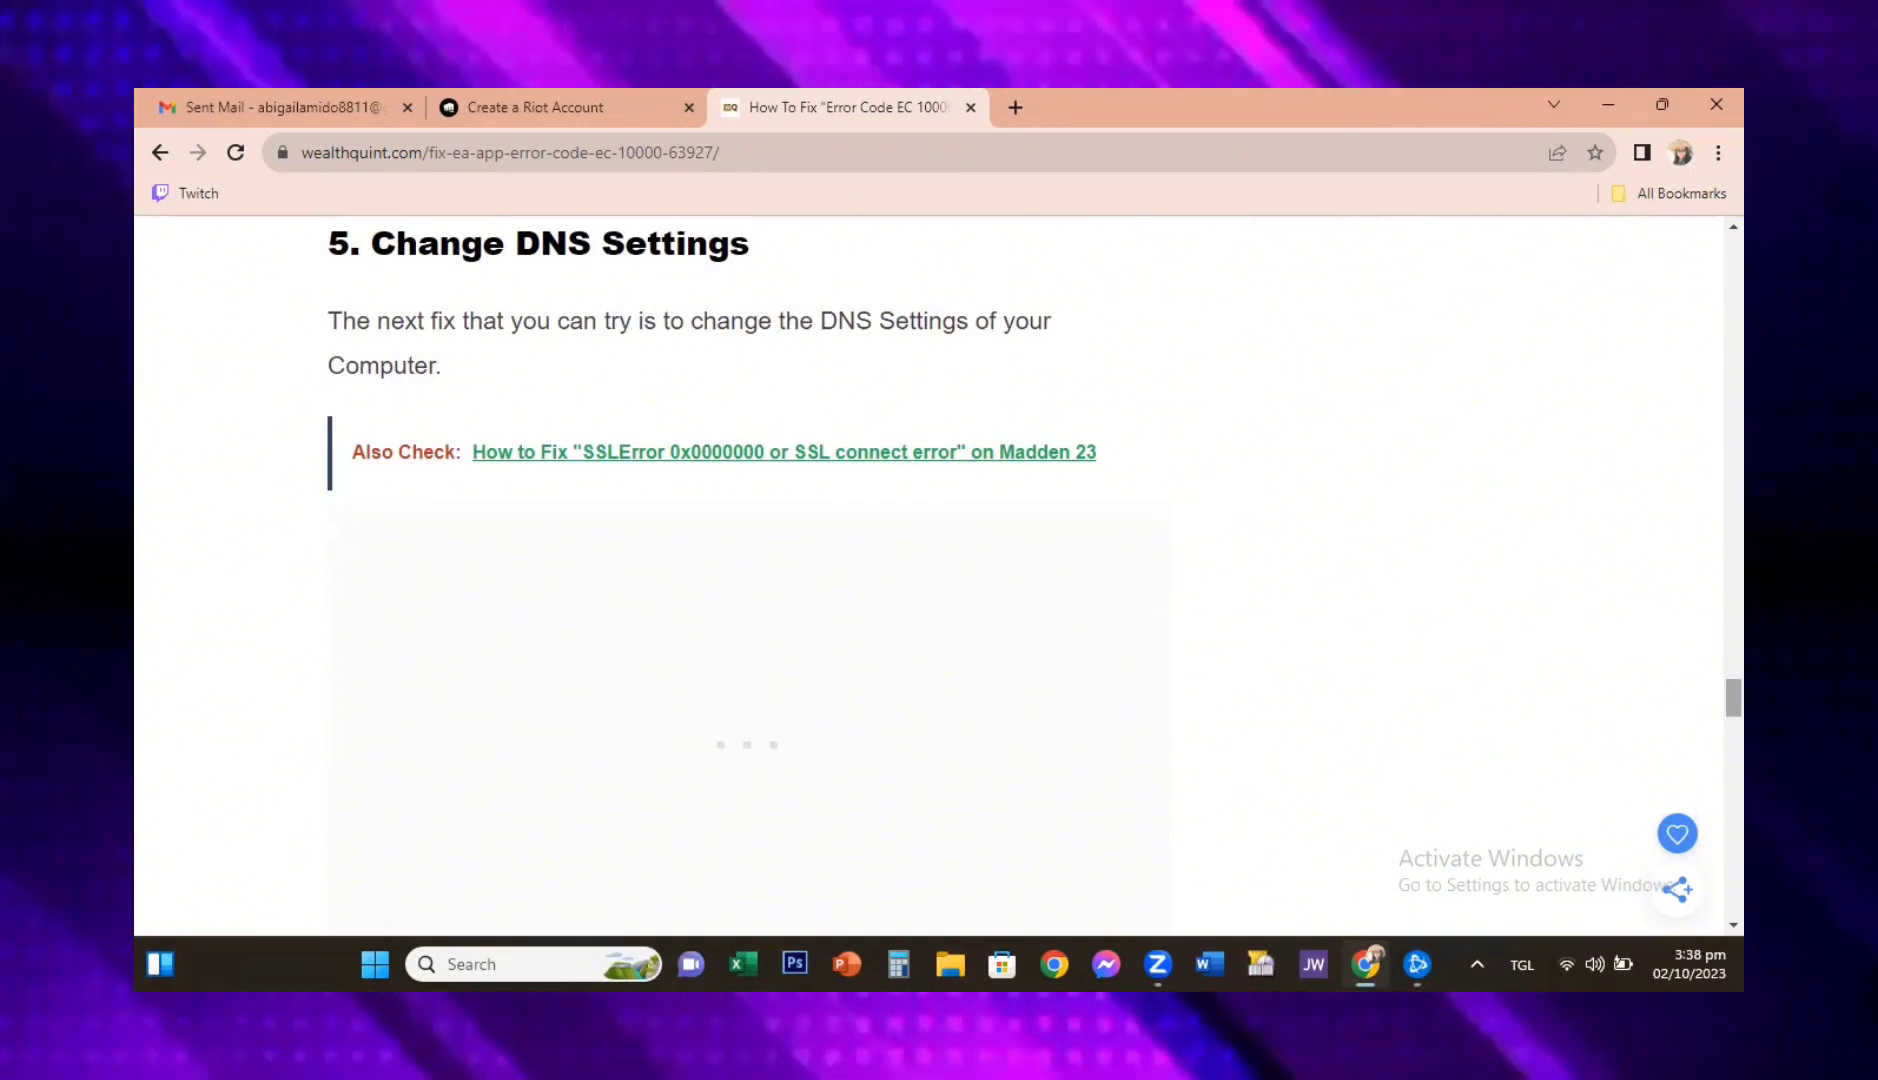
pyautogui.scroll(-7, 938, 575)
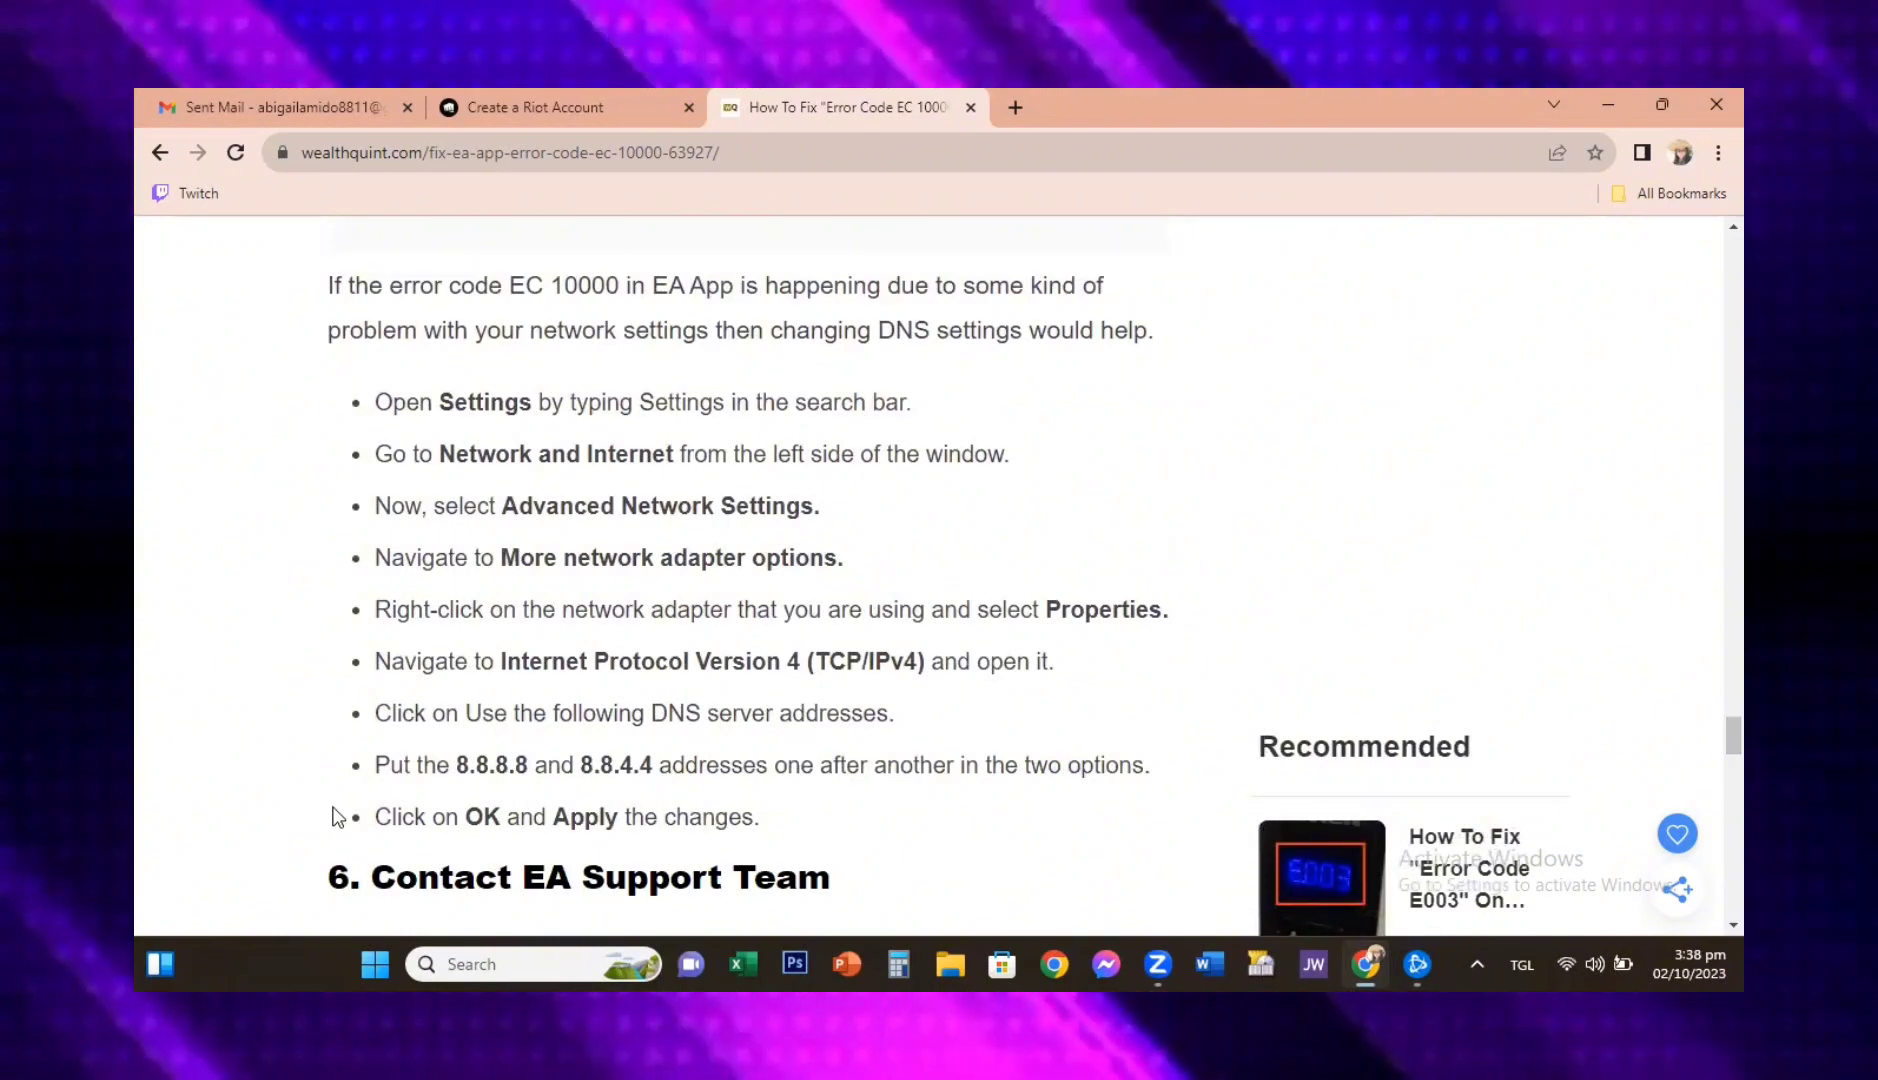
# Open Windows Settings from the recent searches to start the DNS change.
pyautogui.click(375, 962)
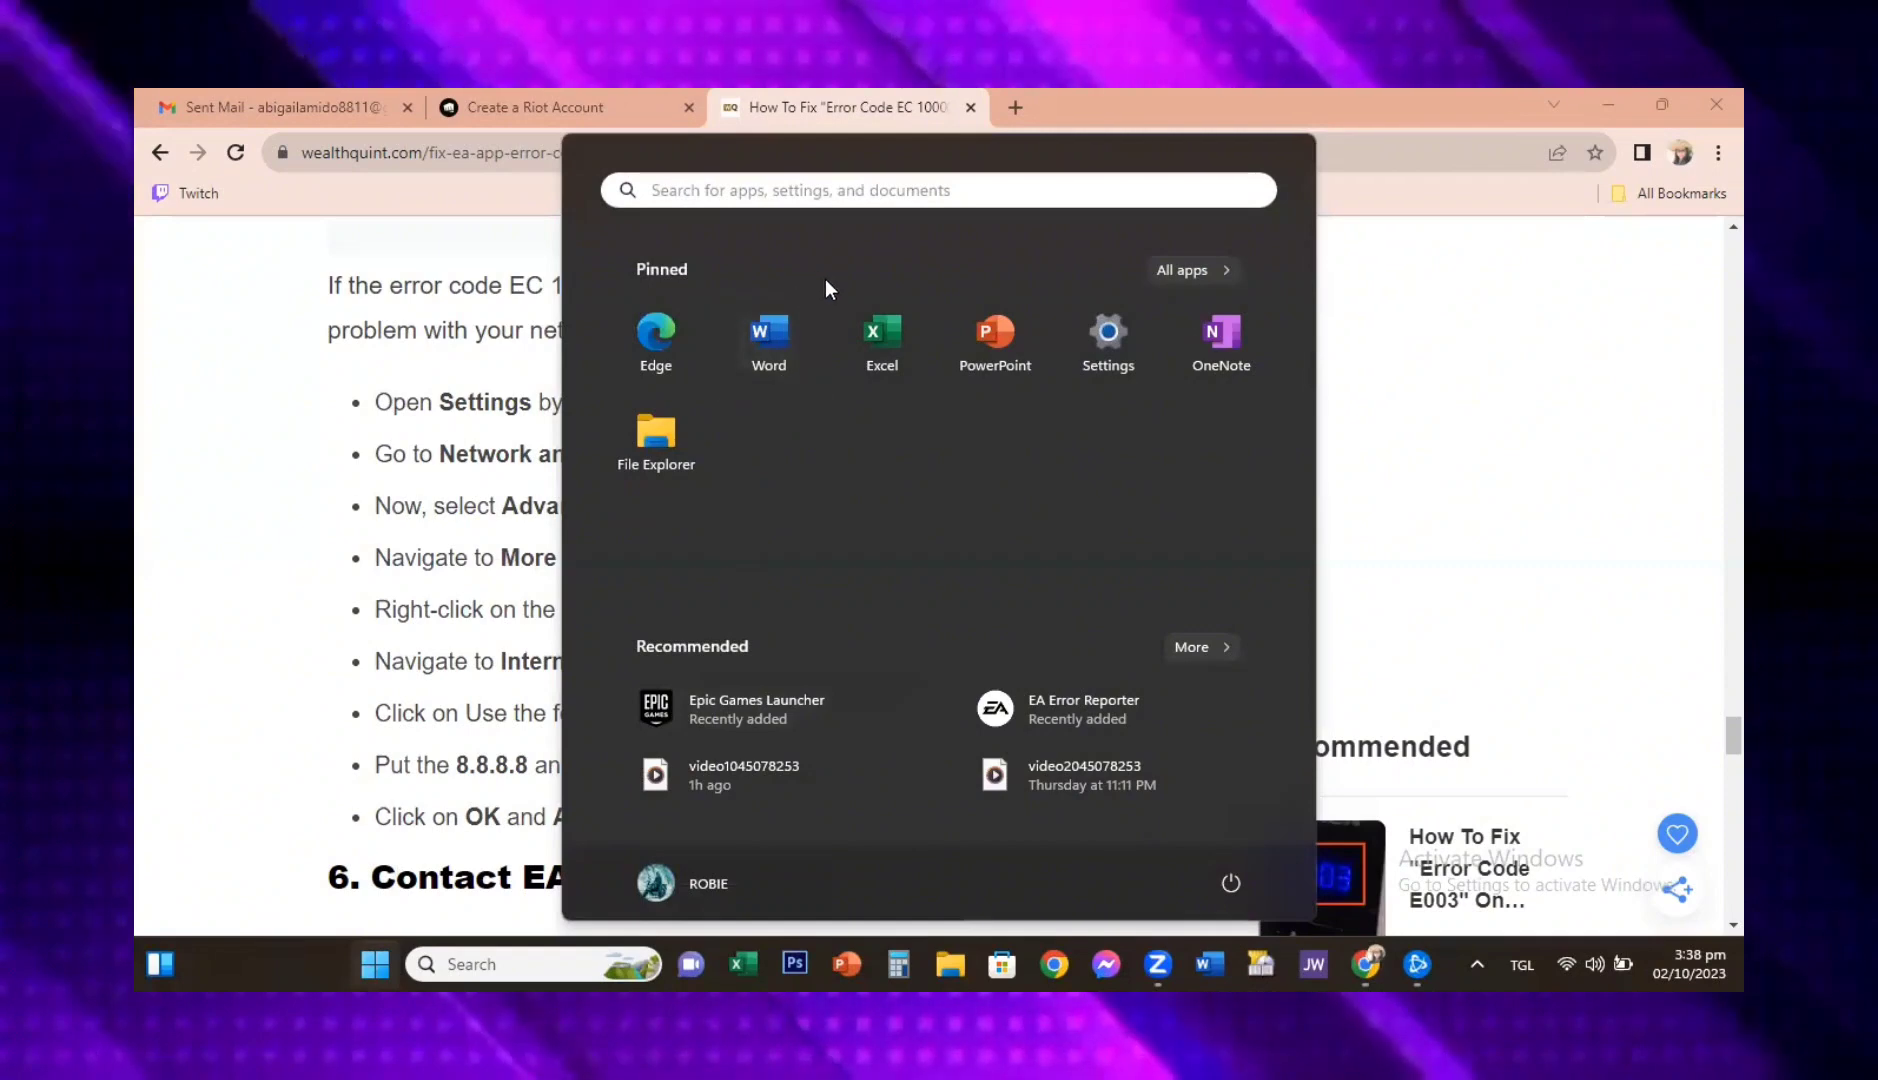
pyautogui.click(547, 963)
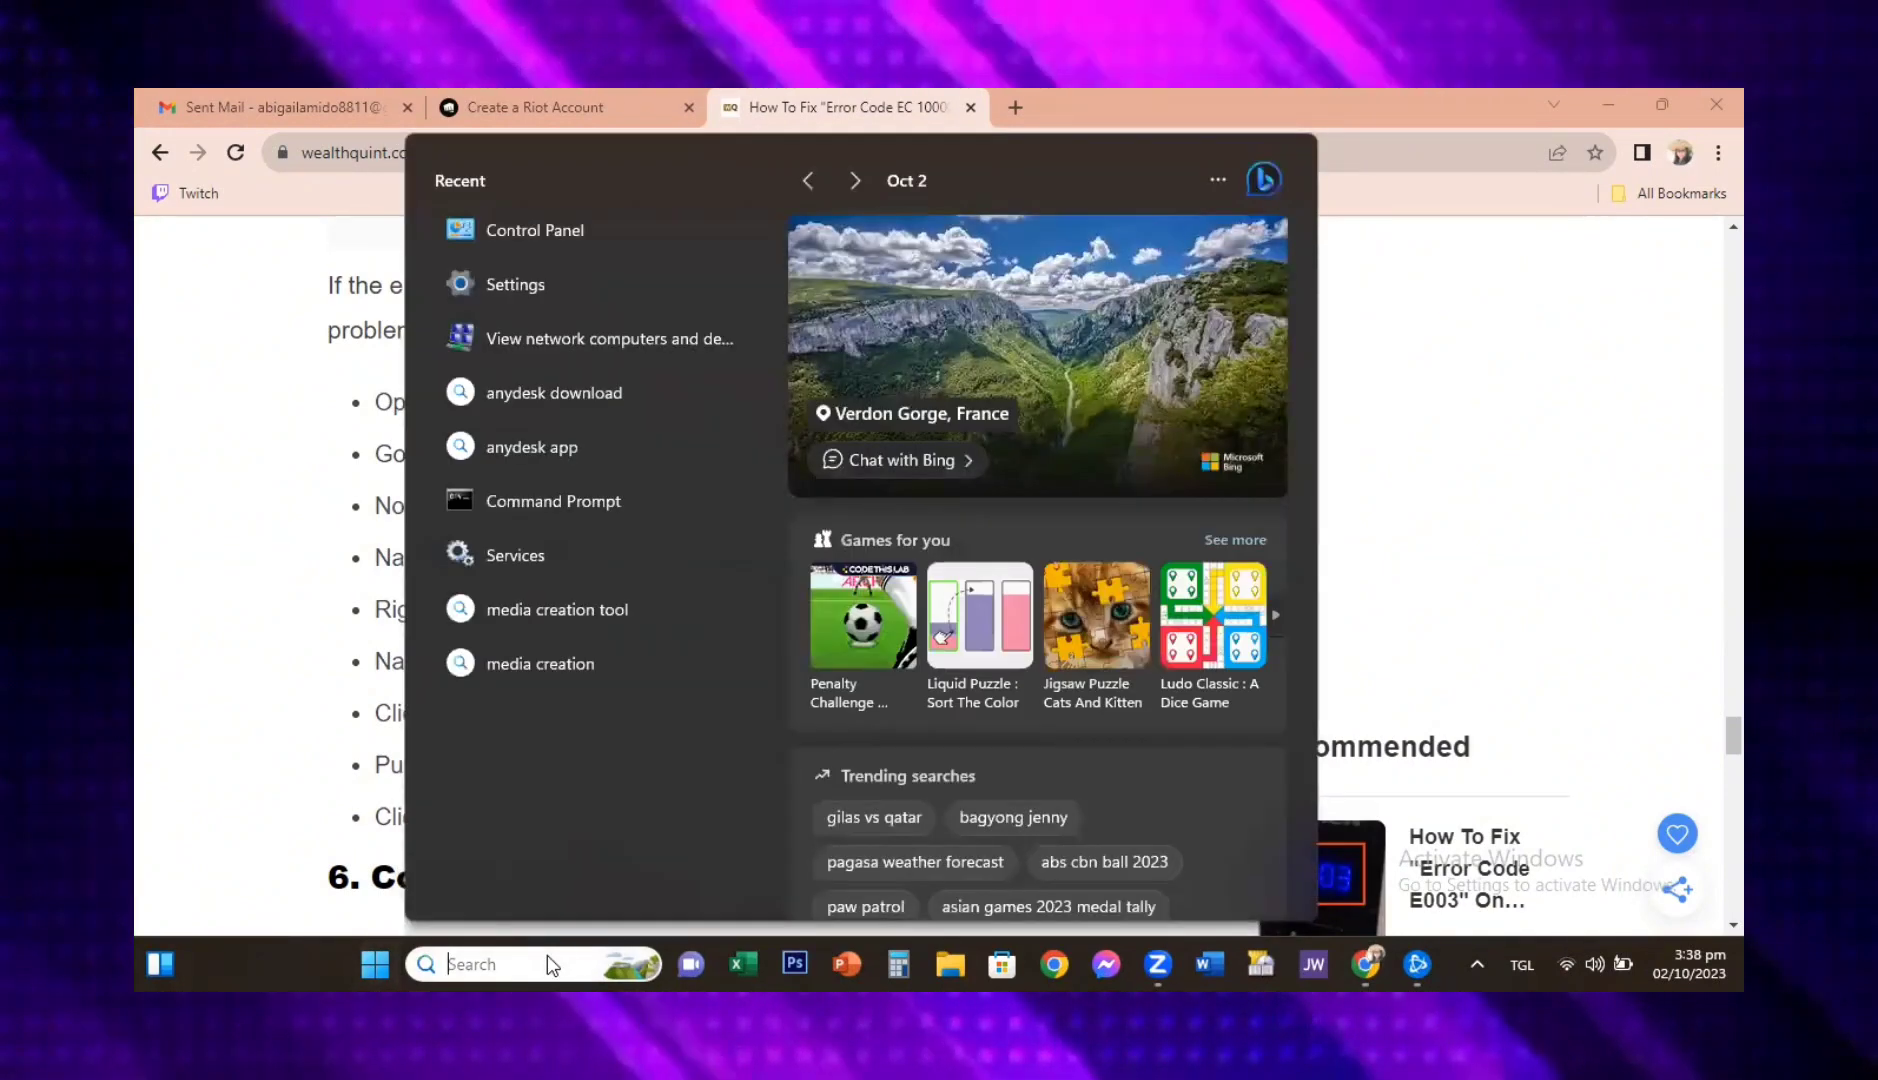
pyautogui.click(536, 293)
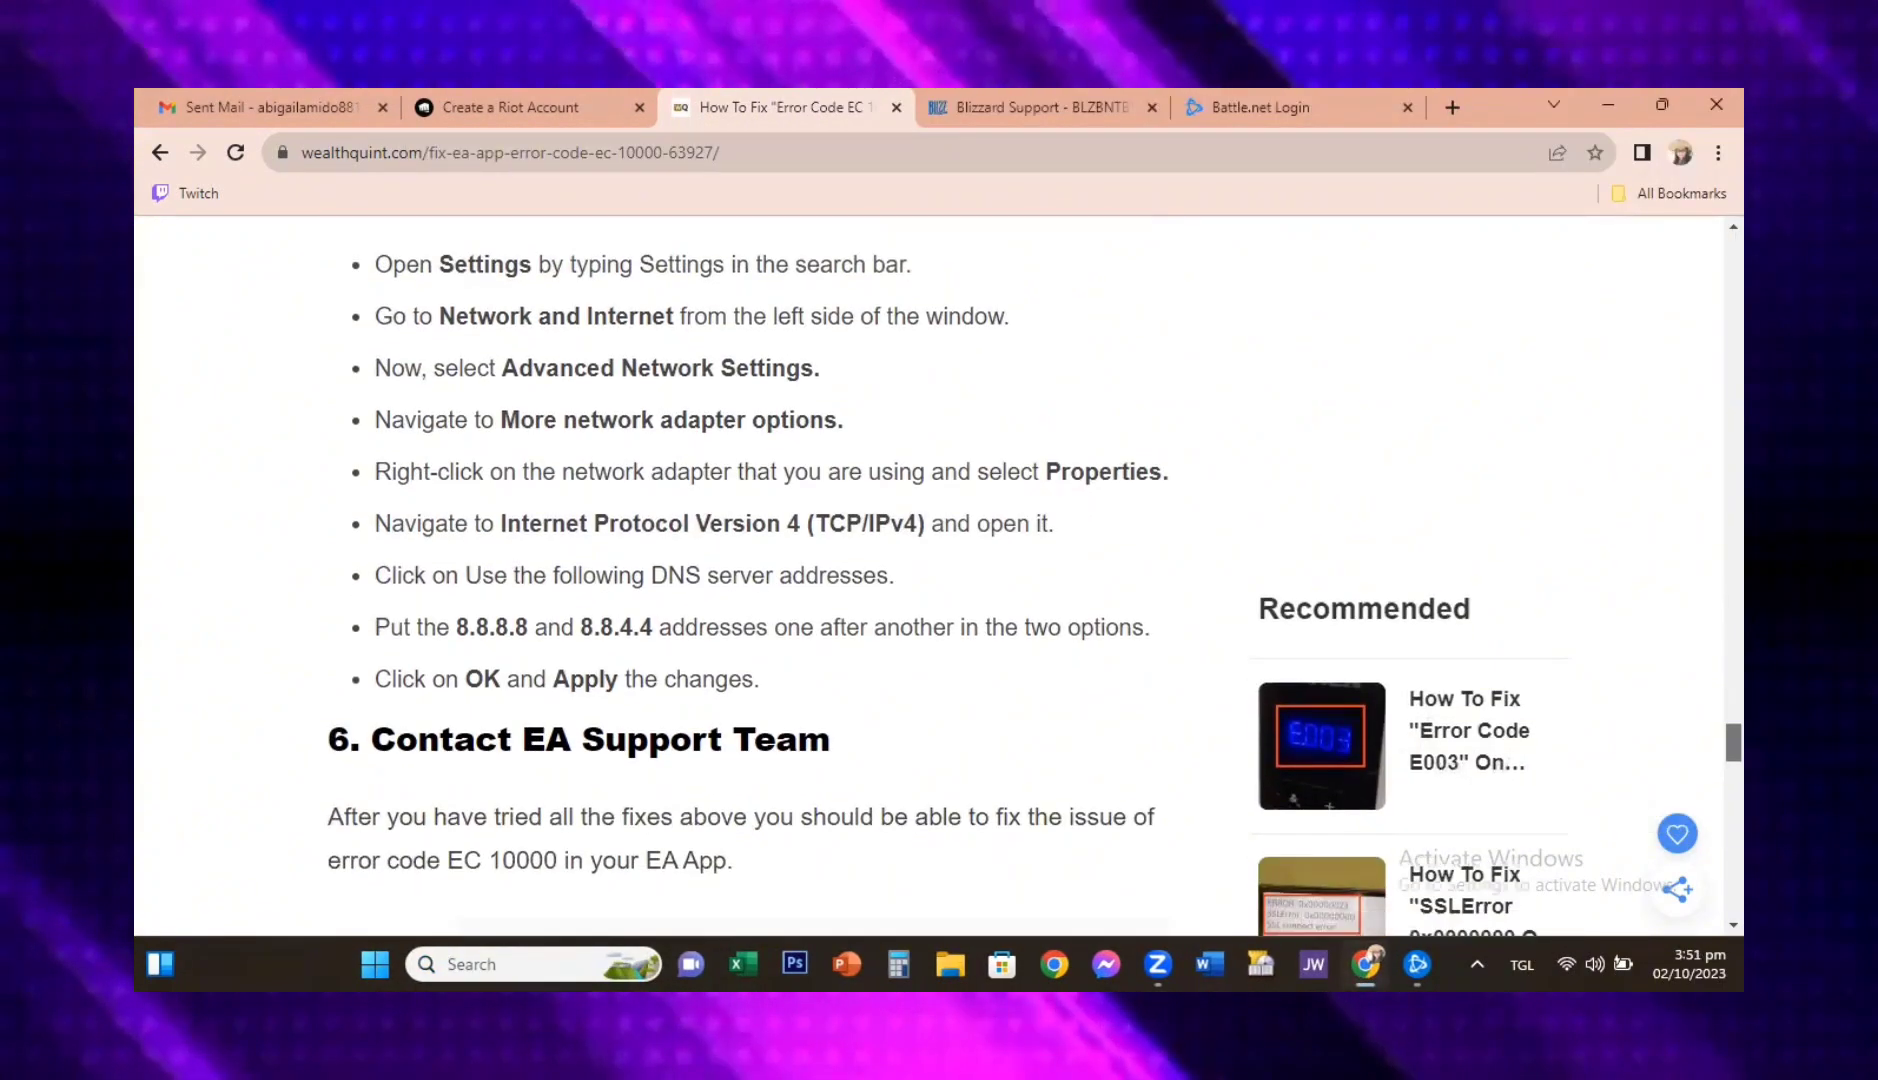
# Review the article's DNS instructions again and read the sixth fix on contacting the EA Support Team.
pyautogui.scroll(-2, 900, 575)
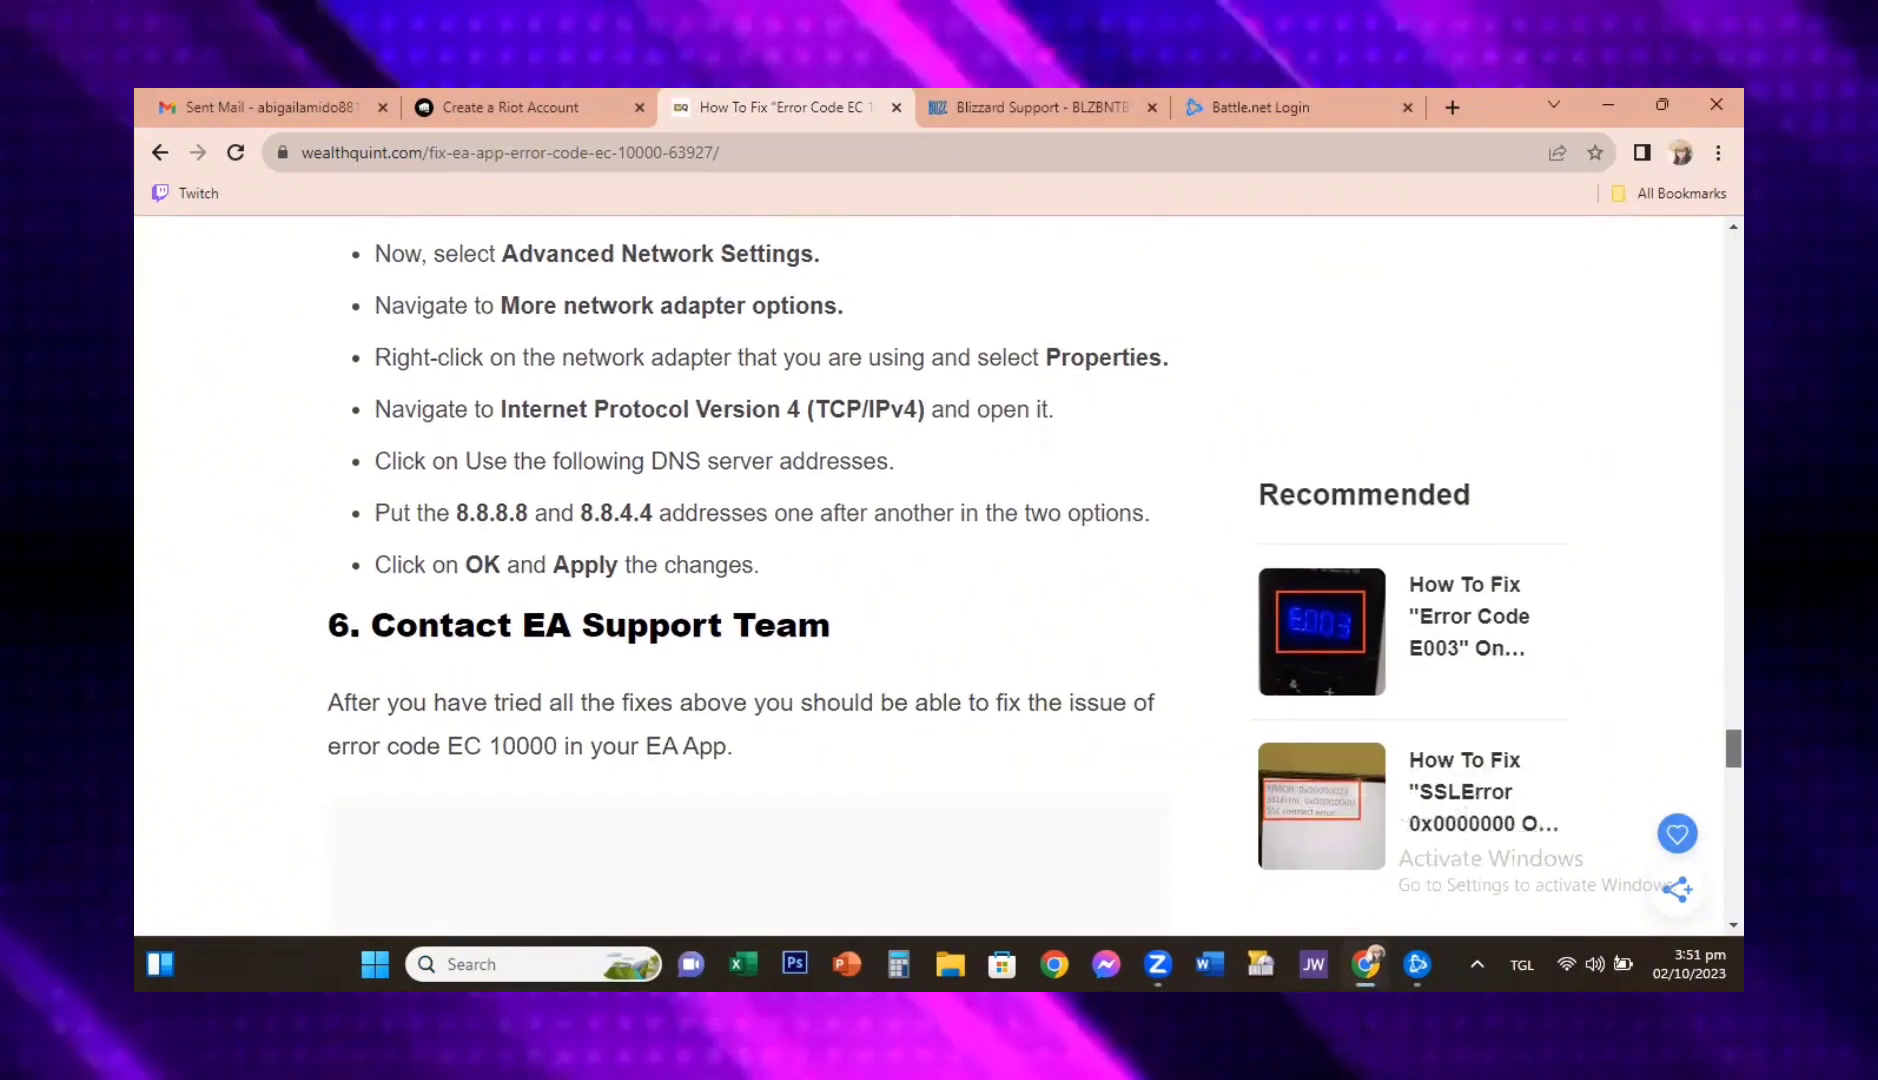
pyautogui.scroll(-1, 930, 575)
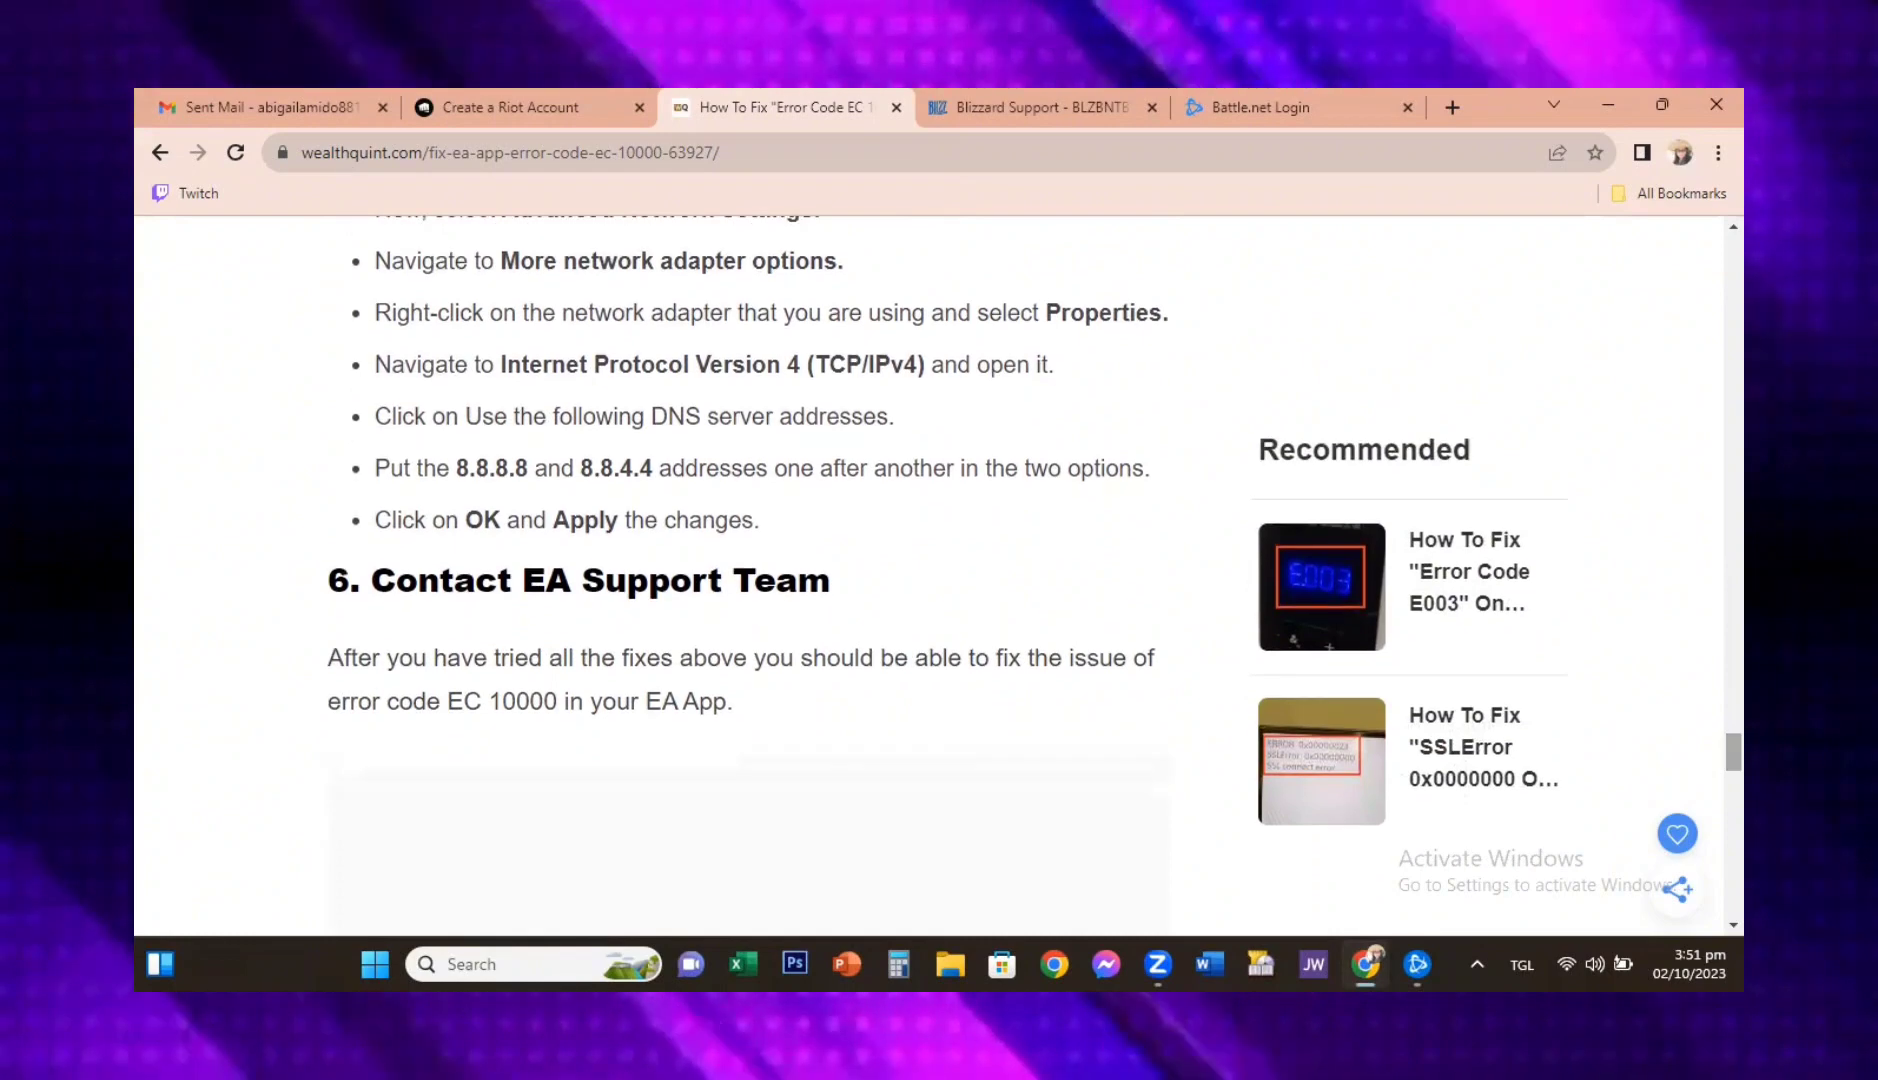
pyautogui.scroll(2, 930, 575)
pyautogui.scroll(6, 930, 575)
pyautogui.scroll(-6, 930, 575)
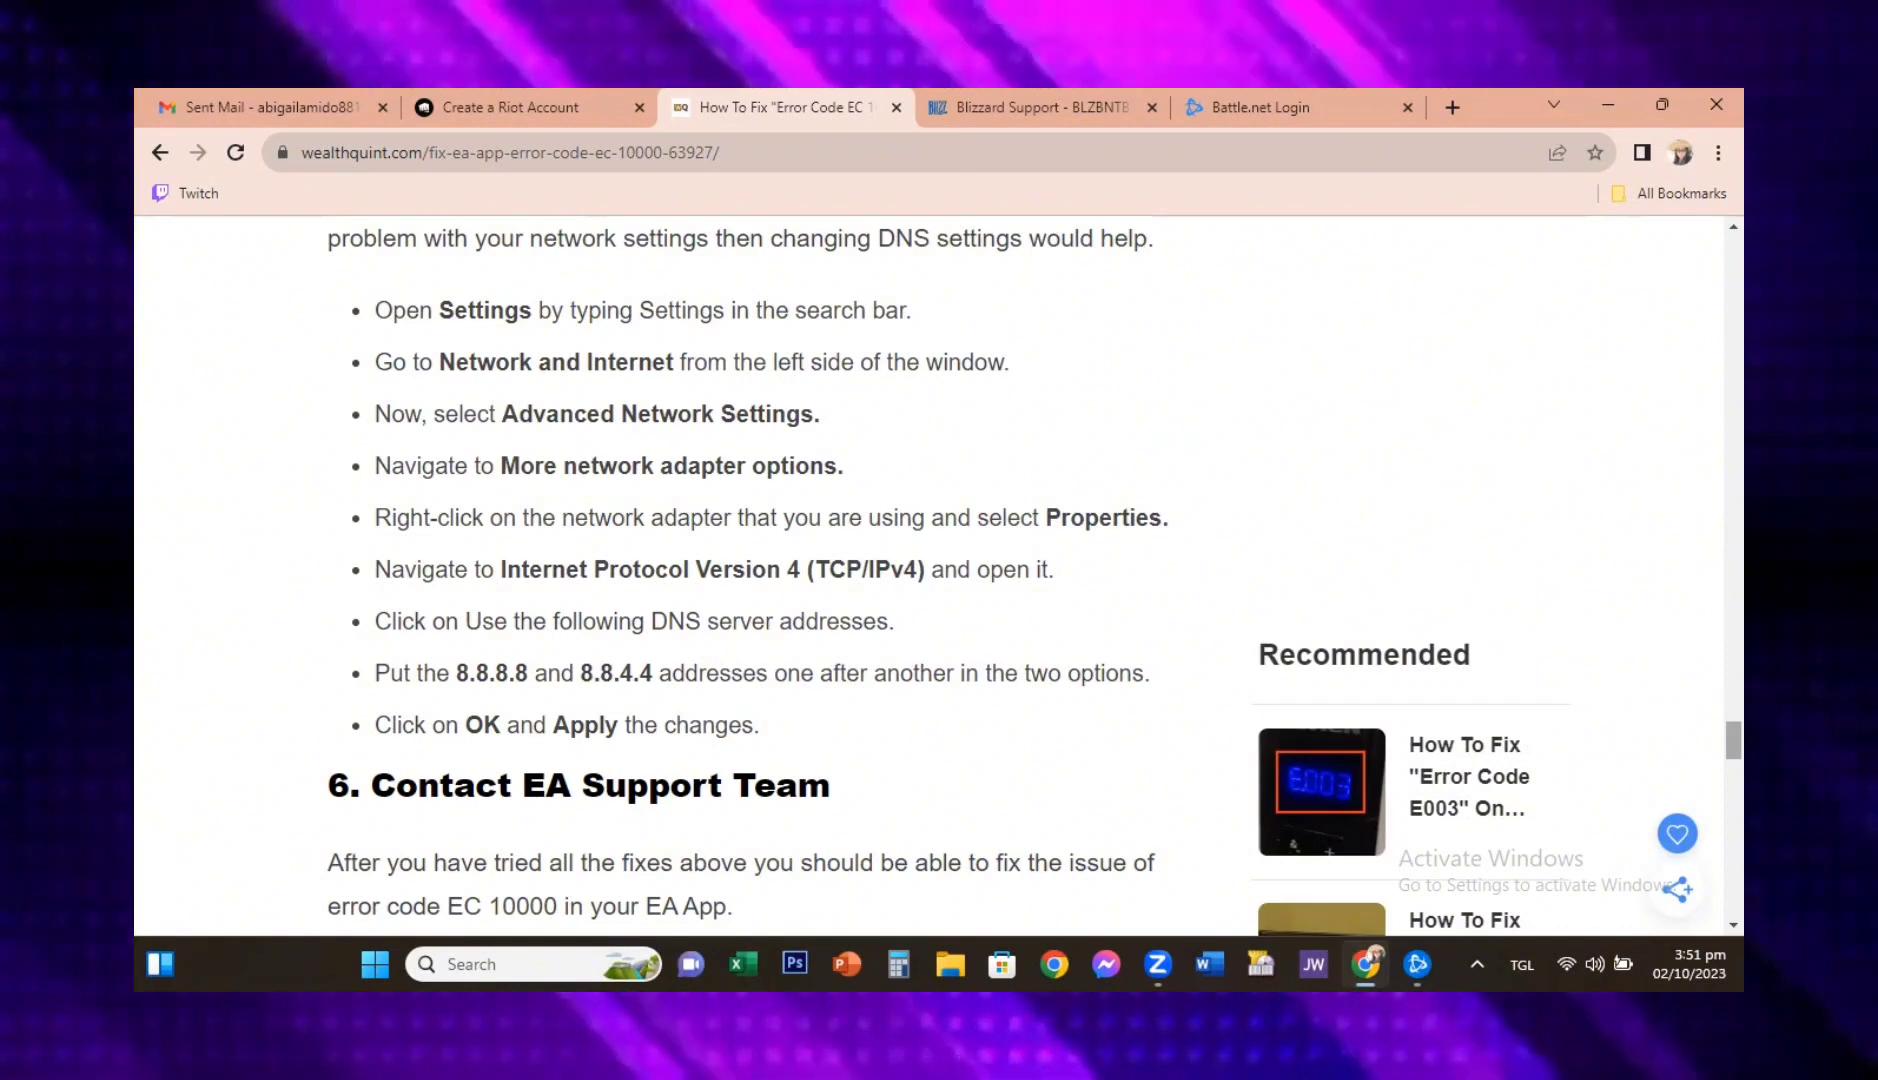
pyautogui.scroll(-4, 750, 575)
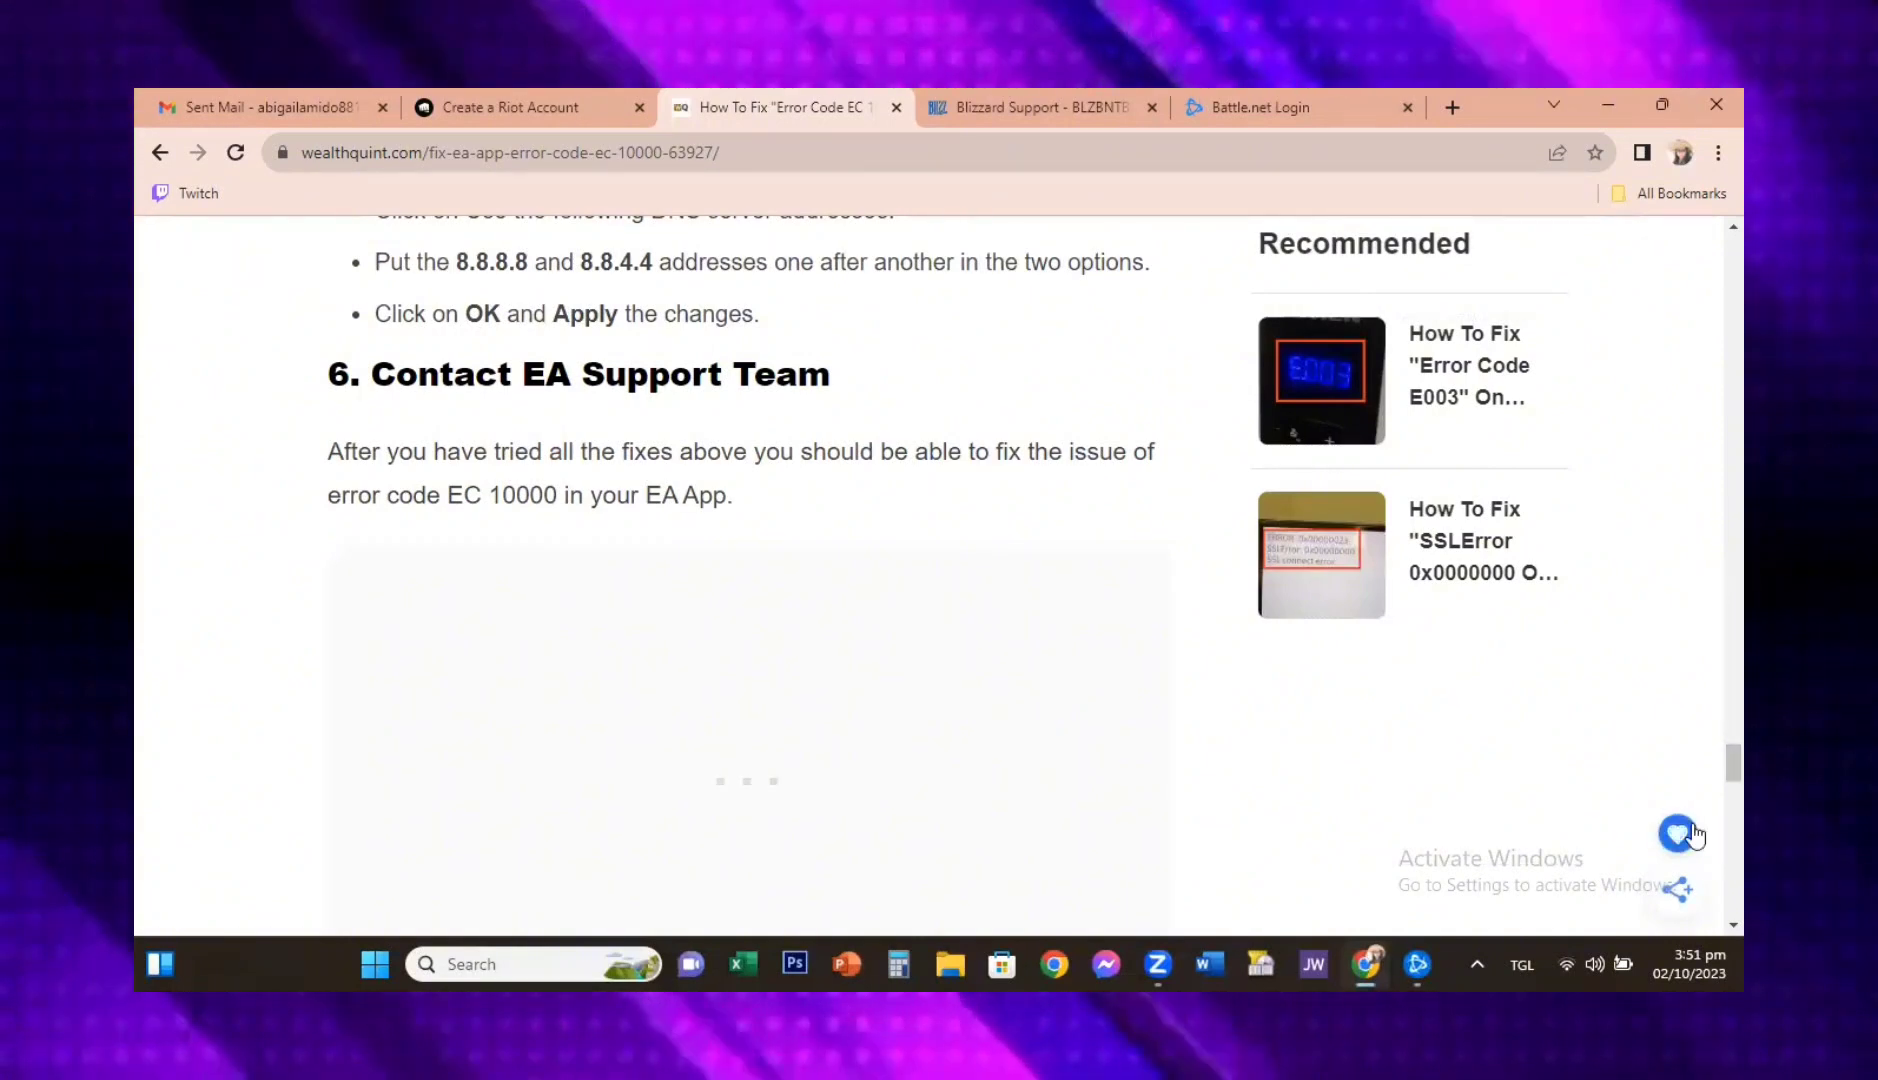
pyautogui.scroll(-9, 750, 575)
pyautogui.scroll(4, 750, 575)
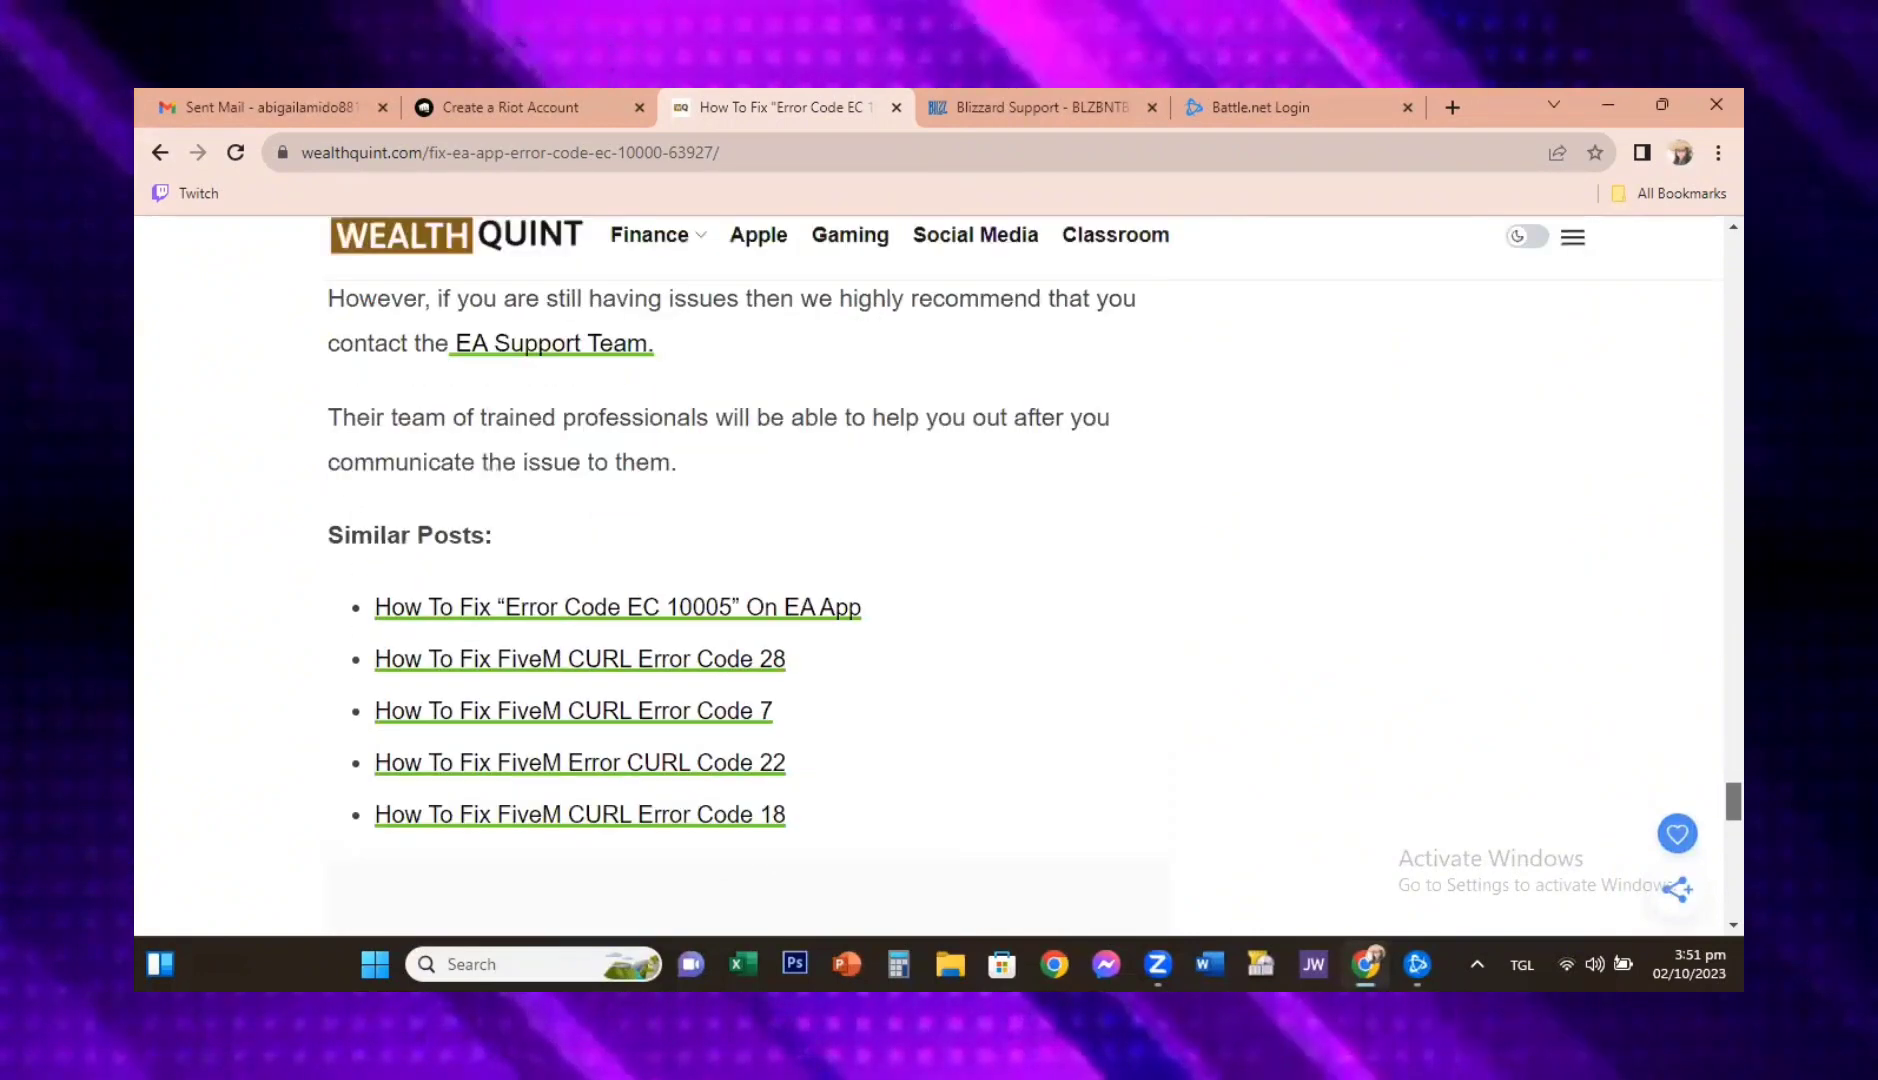